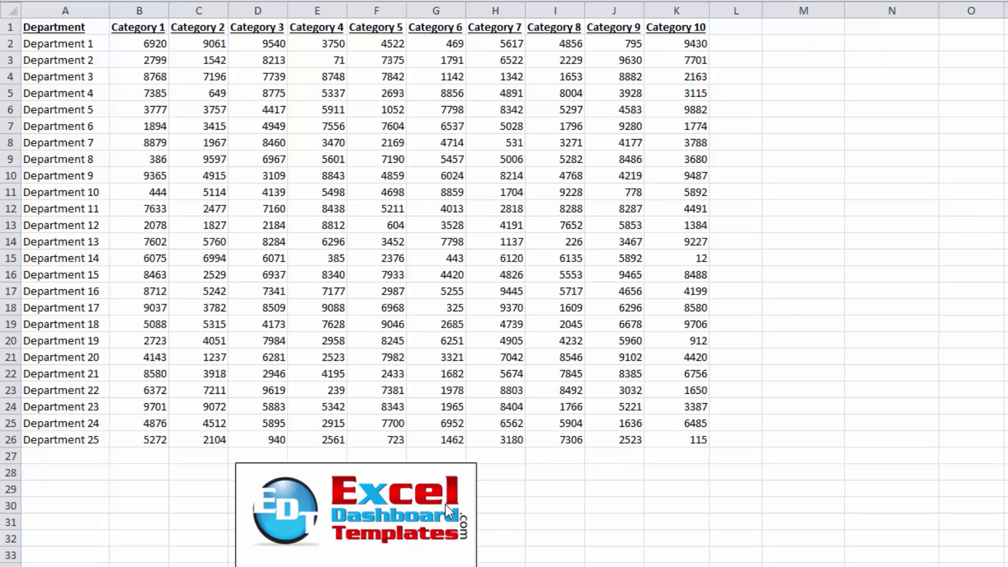
Inspect the cross-tab grid's department names, category headings and first value 6920.
{"action": "left_click", "coordinate": [345, 209]}
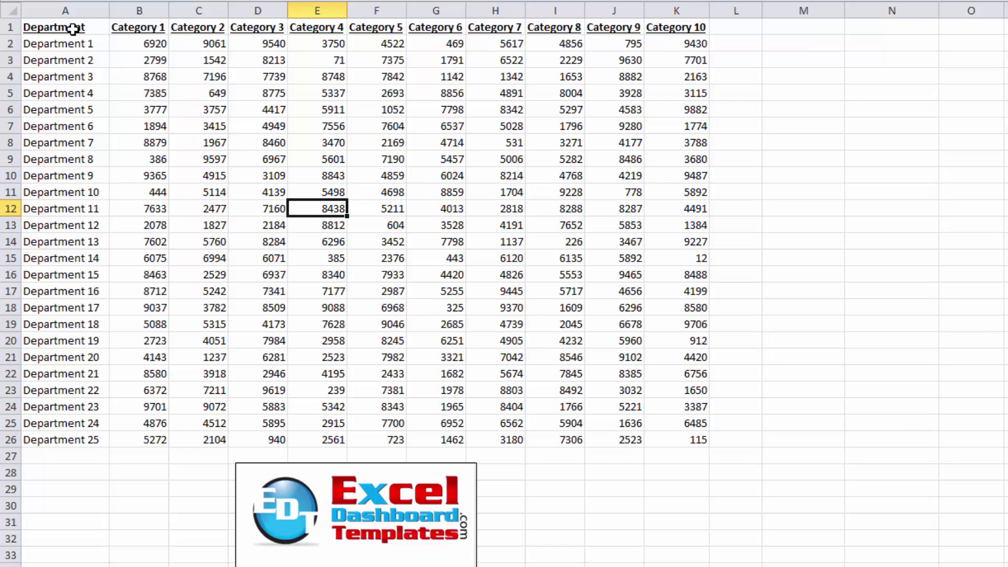
{"action": "left_click_drag", "start_coordinate": [72, 27], "coordinate": [668, 449]}
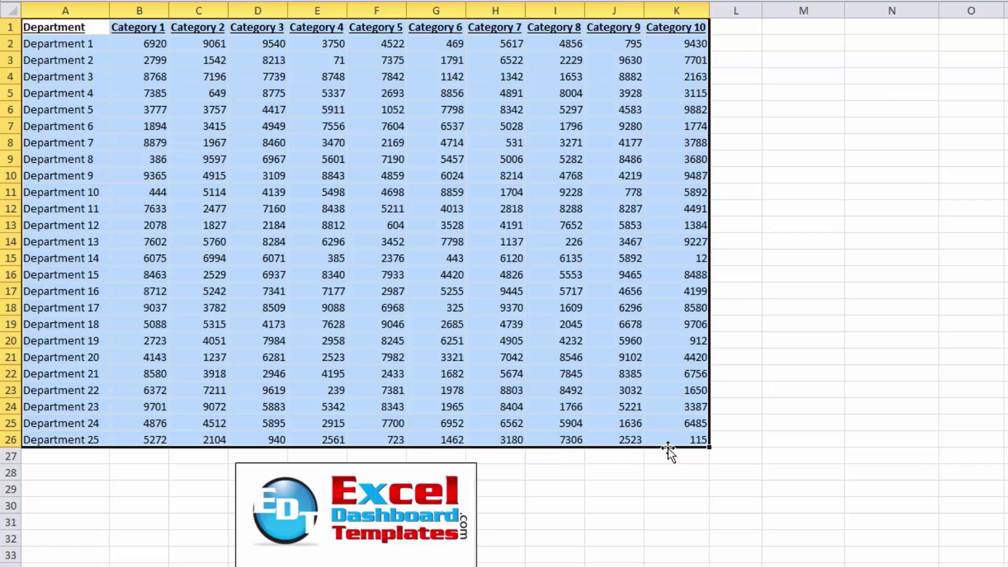
{"action": "left_click", "coordinate": [626, 471]}
{"action": "left_click", "coordinate": [283, 203]}
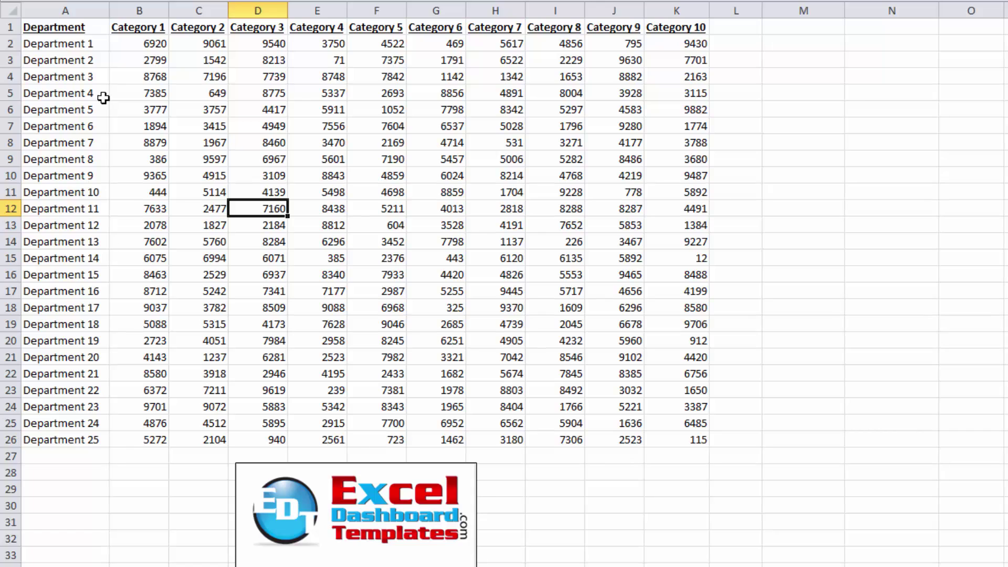
{"action": "left_click", "coordinate": [81, 43]}
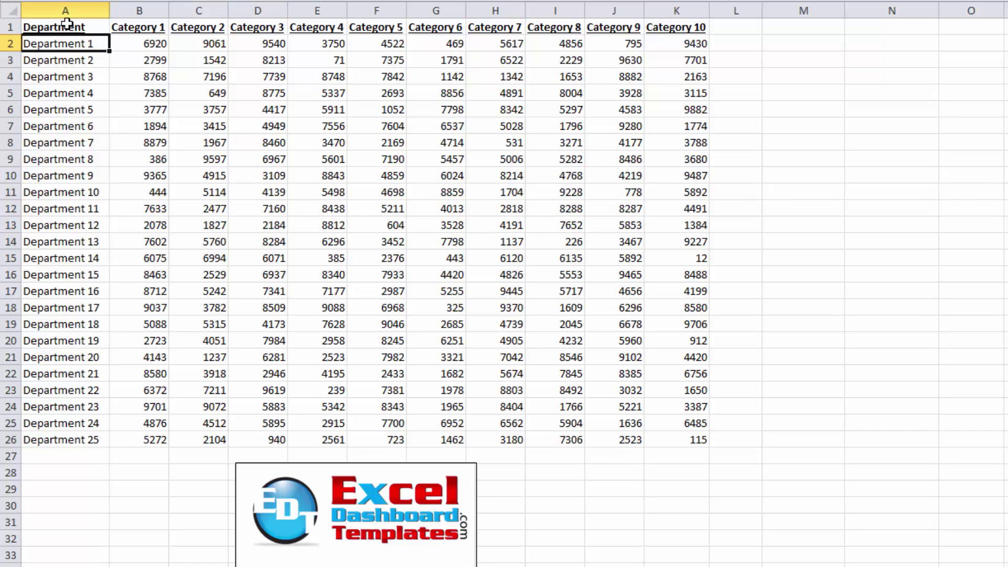
{"action": "left_click_drag", "start_coordinate": [67, 22], "coordinate": [76, 105]}
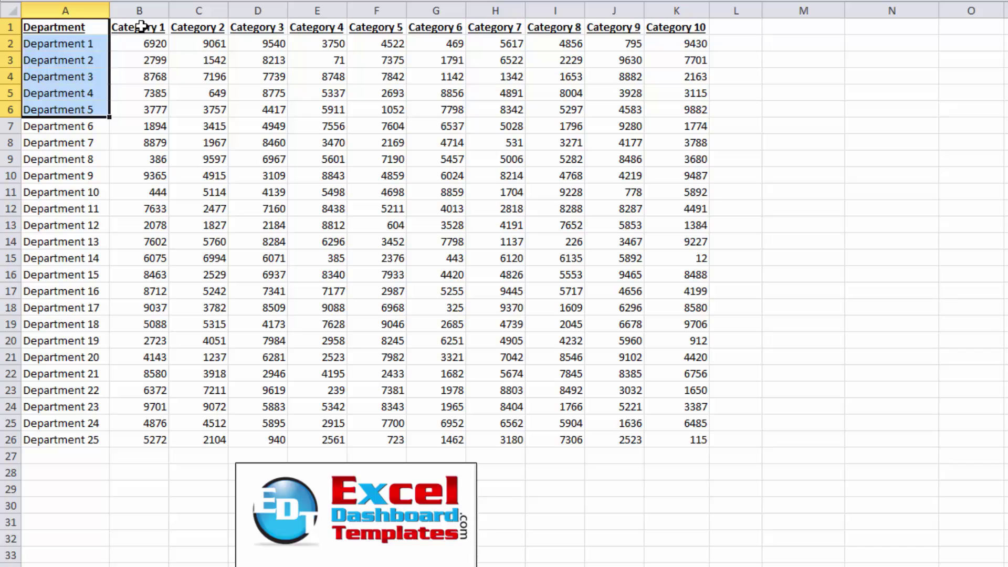
{"action": "left_click_drag", "start_coordinate": [142, 26], "coordinate": [705, 4]}
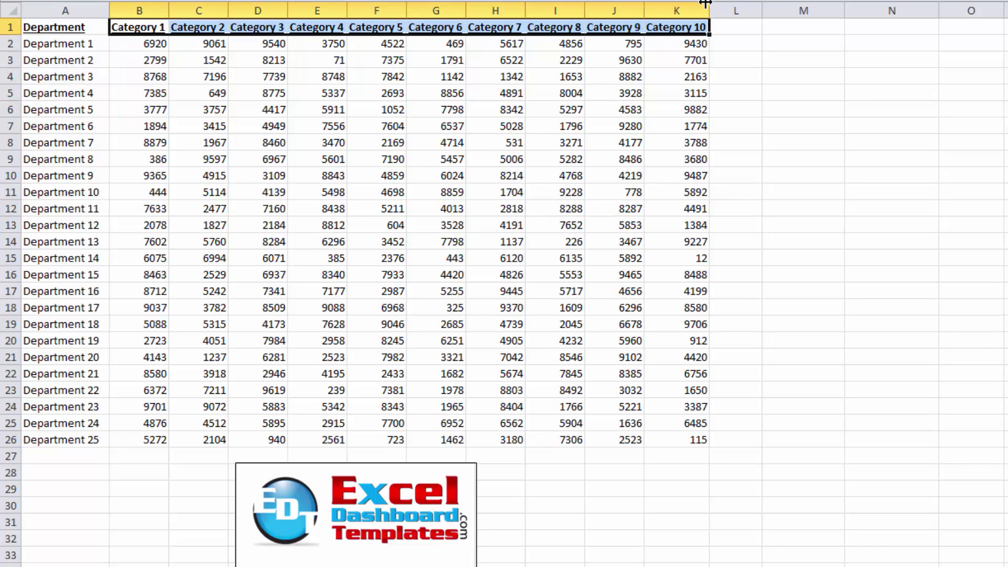
{"action": "left_click", "coordinate": [139, 44]}
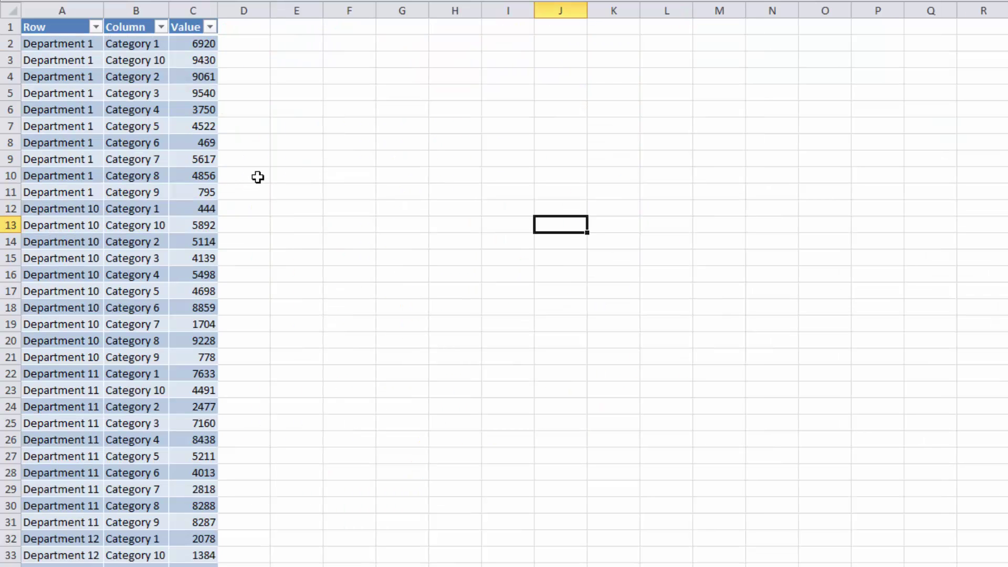
Review the flat Row/Column/Value table on the other sheet.
{"action": "left_click", "coordinate": [257, 176]}
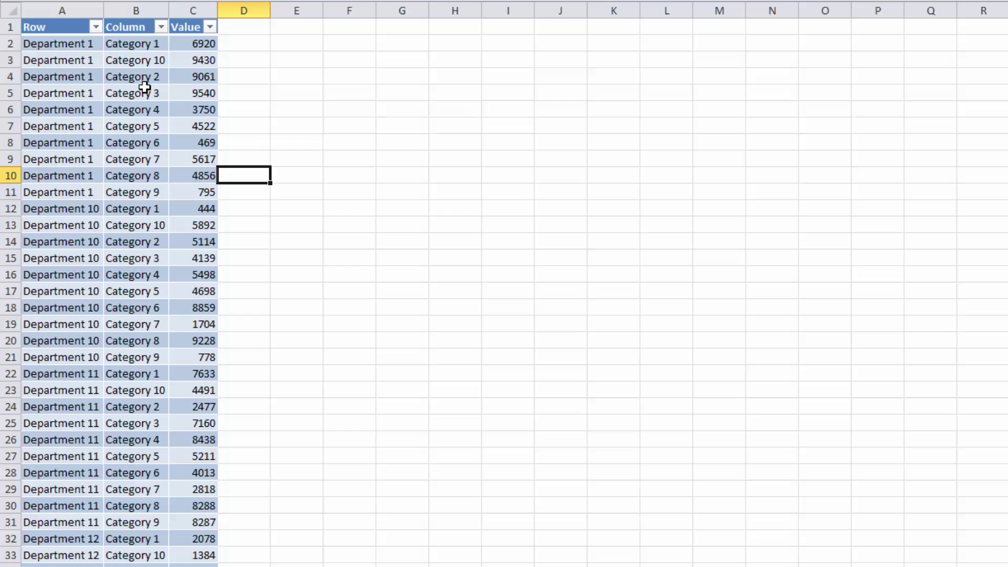
{"action": "left_click", "coordinate": [64, 44]}
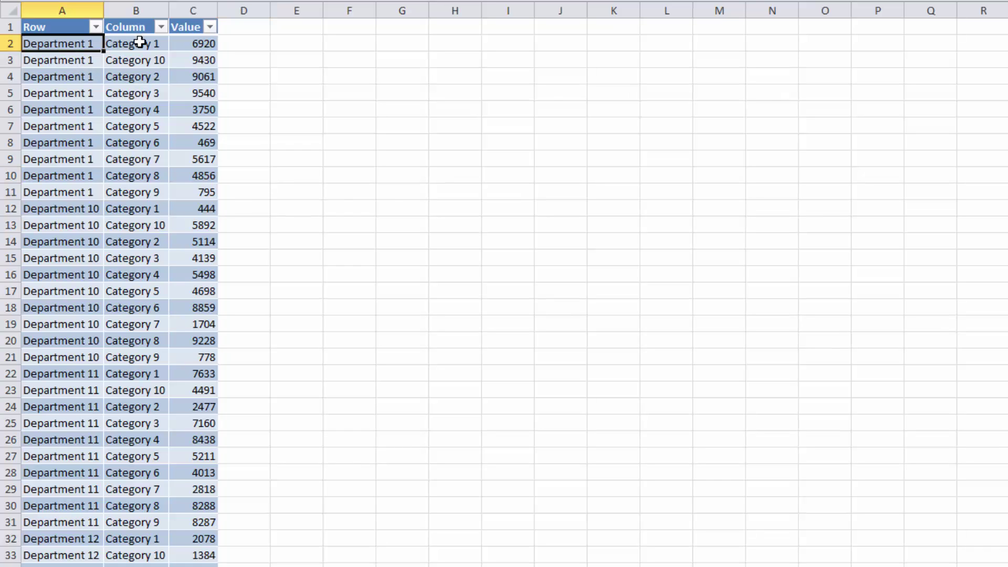
{"action": "key", "text": "Right"}
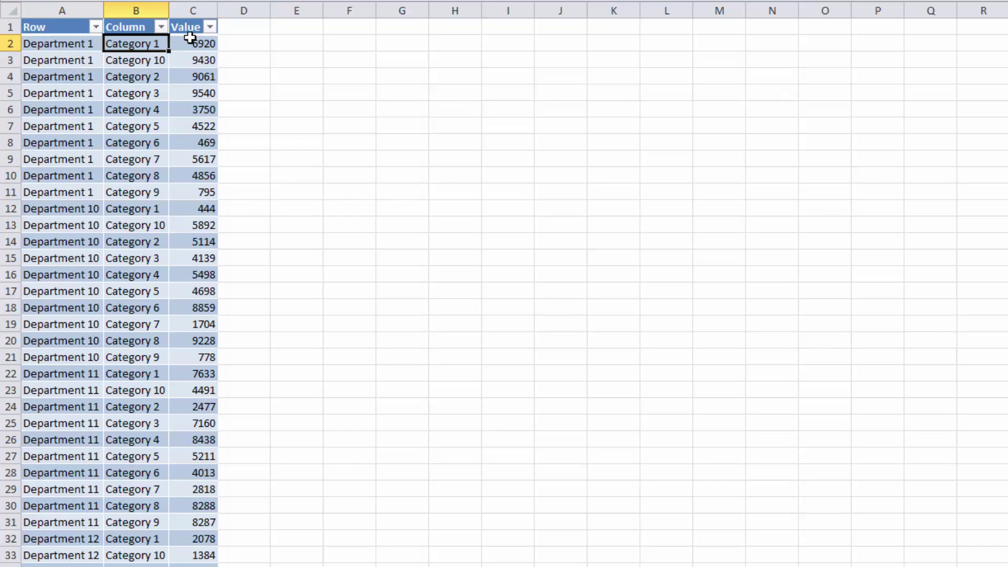
{"action": "left_click", "coordinate": [189, 39]}
{"action": "left_click_drag", "start_coordinate": [65, 45], "coordinate": [177, 390]}
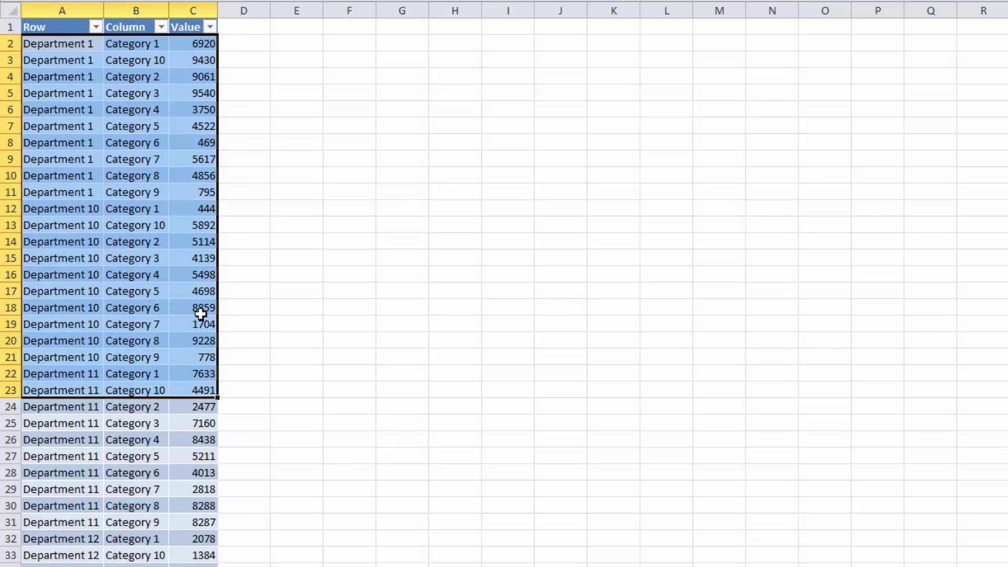
{"action": "left_click", "coordinate": [200, 313]}
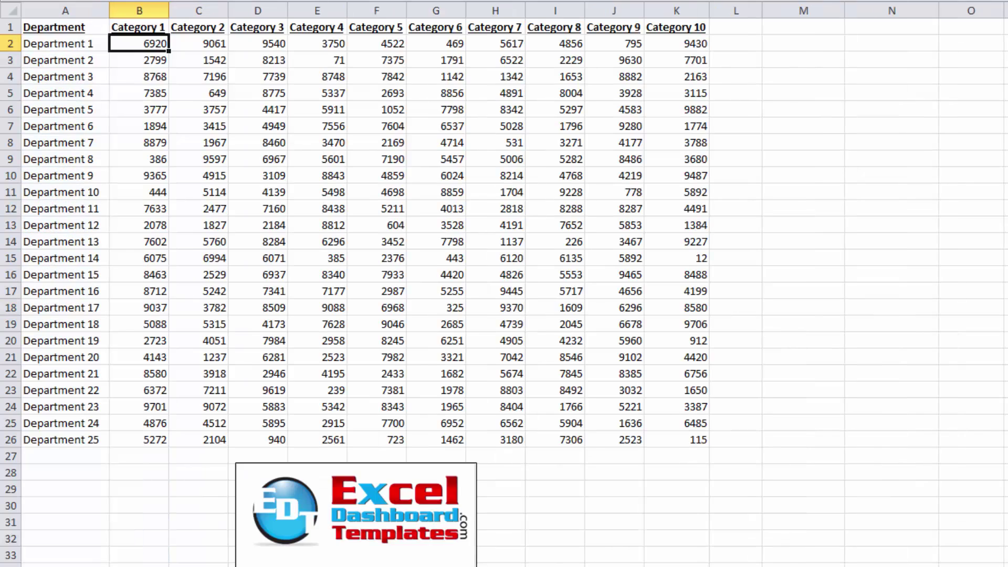
Return to the cross-tab sheet, pick a data cell, and start the Alt+D legacy shortcut.
{"action": "left_click", "coordinate": [405, 194]}
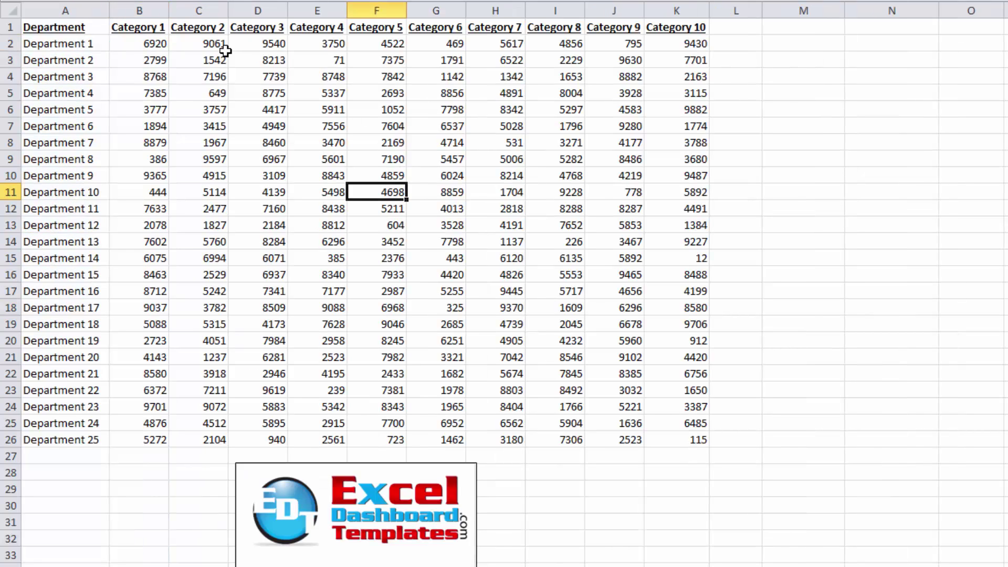
{"action": "left_click", "coordinate": [133, 46]}
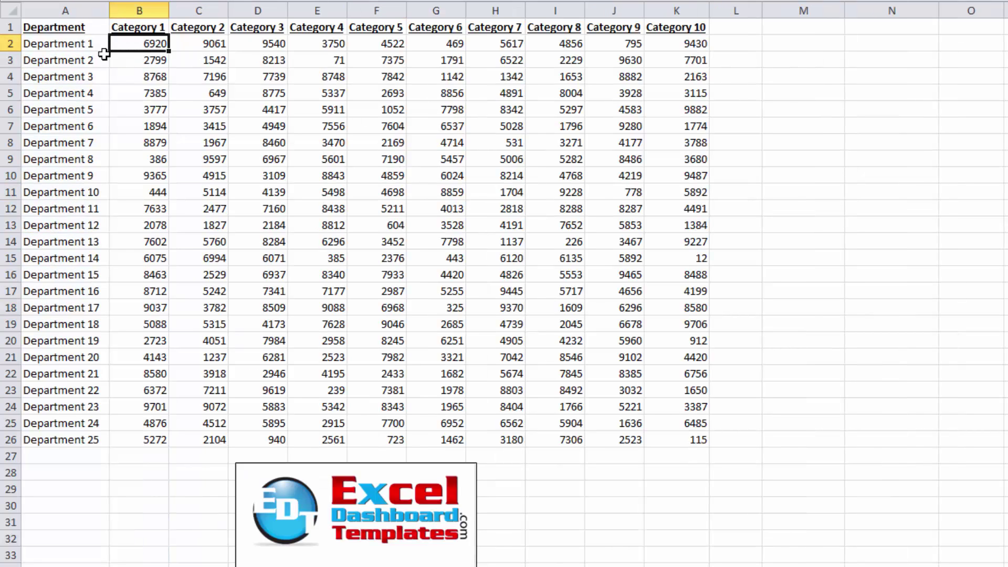
{"action": "left_click", "coordinate": [192, 45]}
{"action": "left_click", "coordinate": [269, 42]}
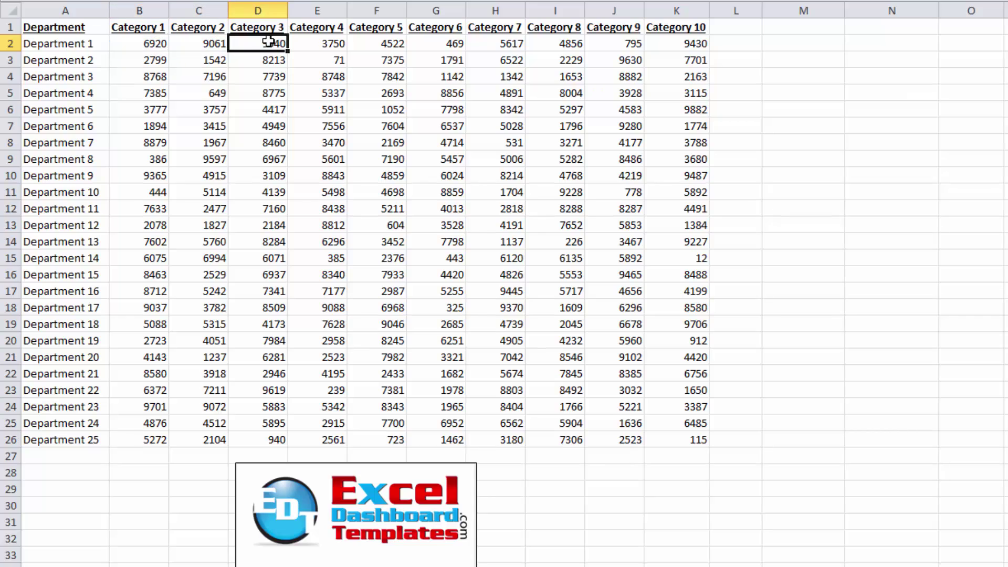
{"action": "left_click", "coordinate": [310, 42]}
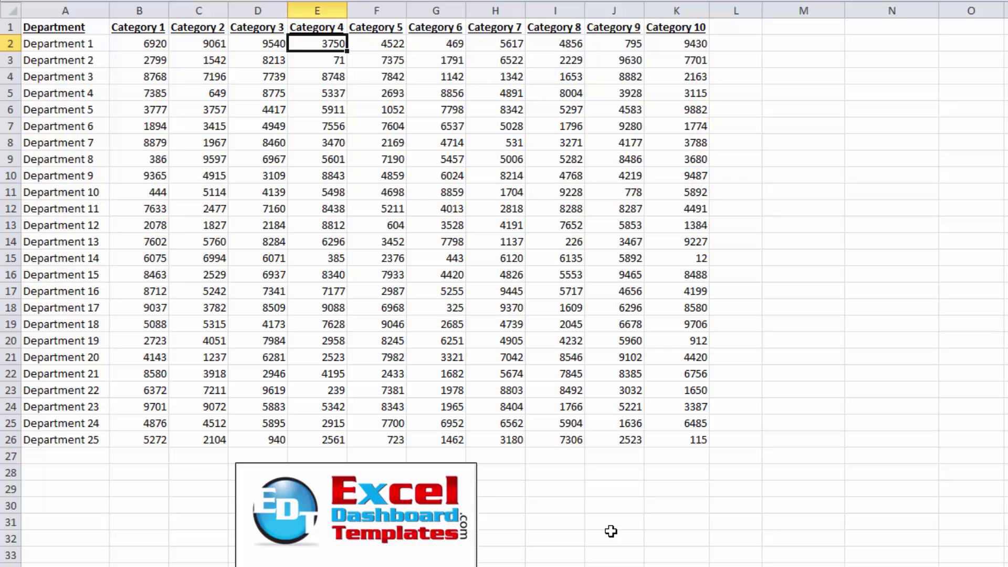
{"action": "left_click", "coordinate": [555, 469]}
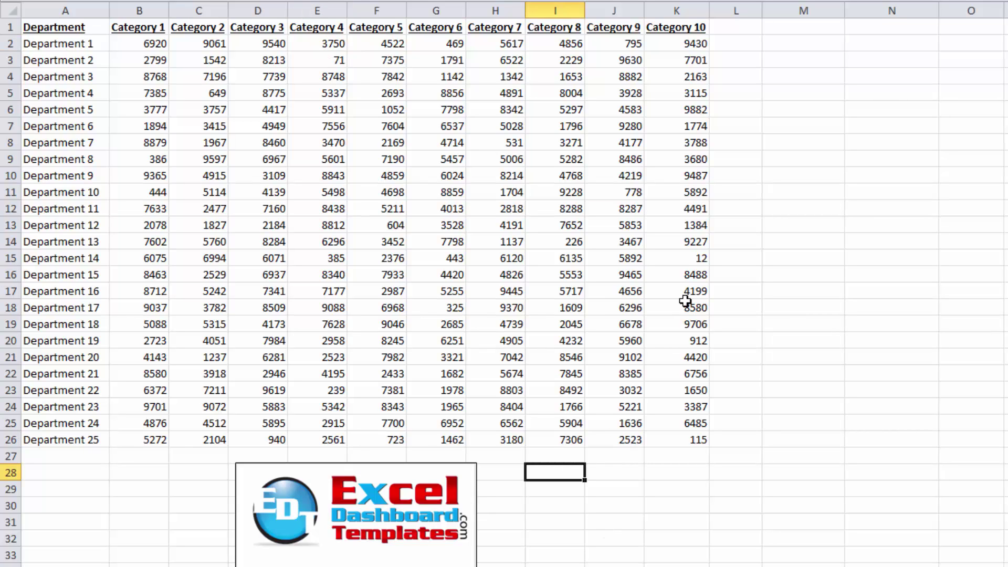
{"action": "left_click", "coordinate": [399, 246]}
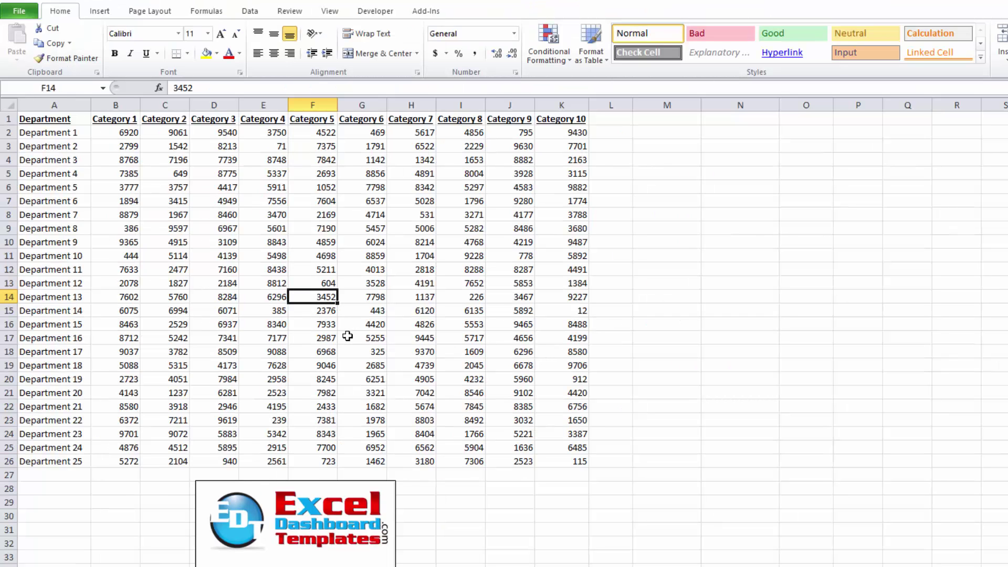
{"action": "key", "text": "alt+d"}
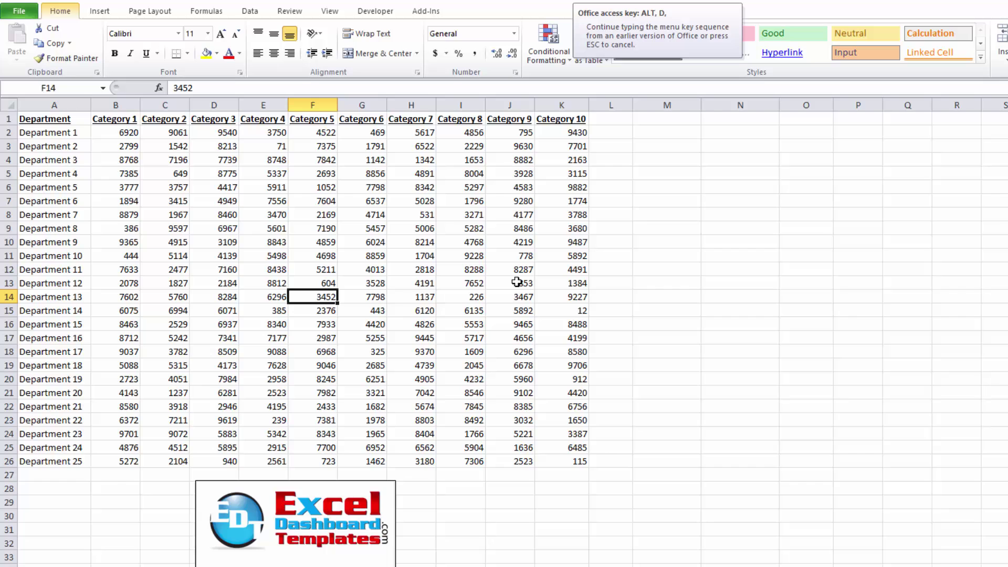
{"action": "key", "text": "p"}
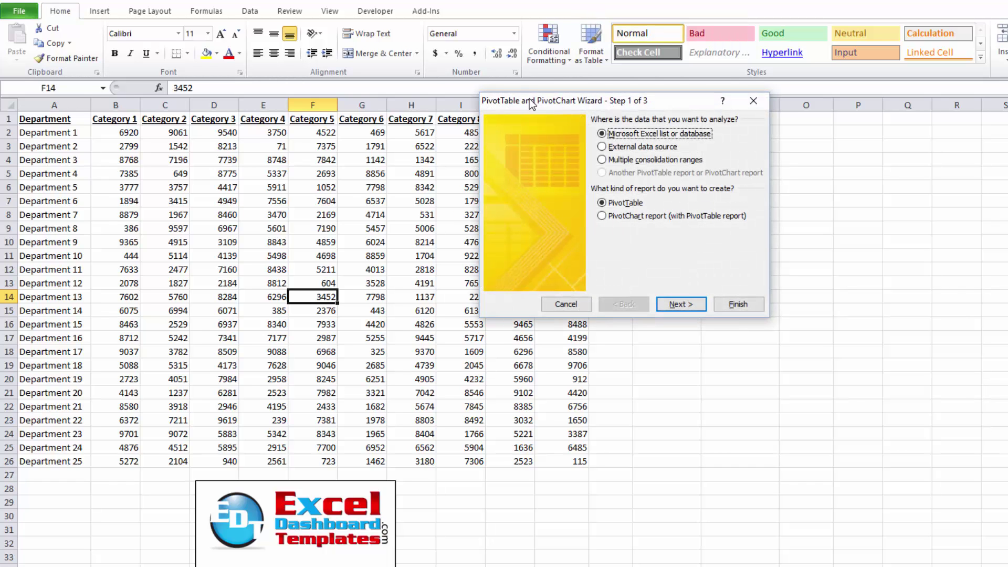
{"action": "left_click_drag", "start_coordinate": [578, 106], "coordinate": [411, 181]}
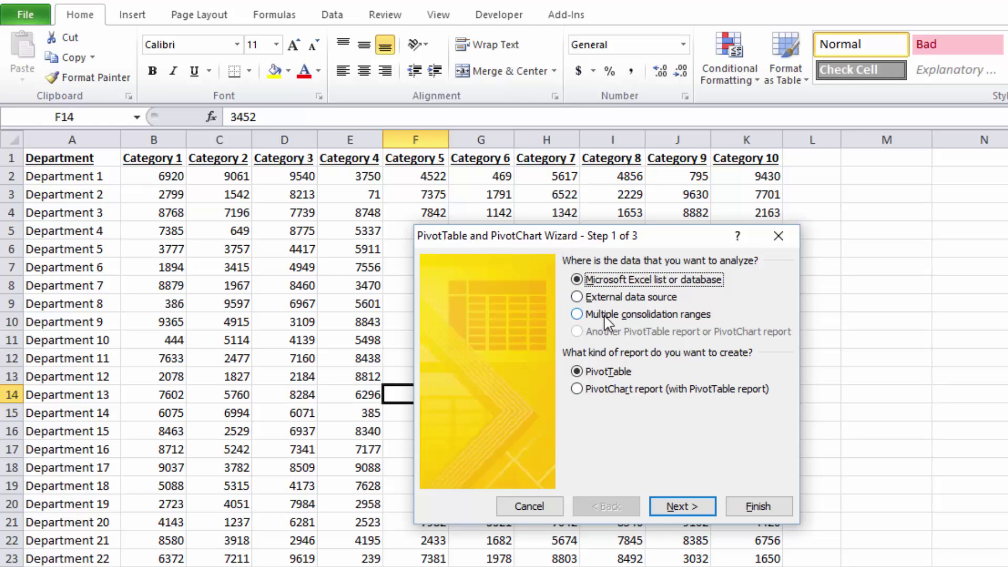
{"action": "left_click", "coordinate": [686, 318]}
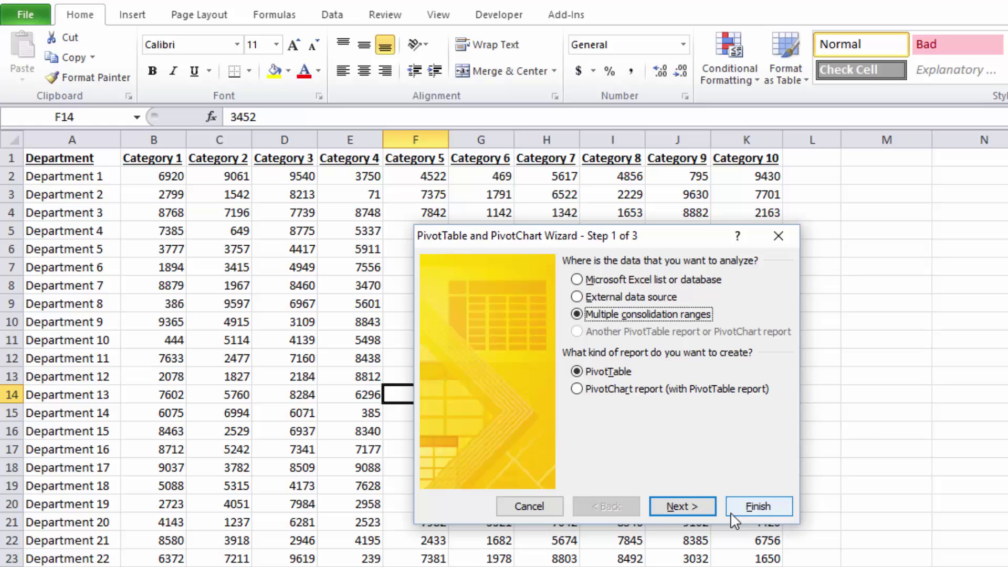
{"action": "left_click", "coordinate": [542, 513]}
Open the PivotTable and PivotChart Wizard with Alt+D, P and choose Multiple consolidation ranges.
{"action": "left_click", "coordinate": [360, 352]}
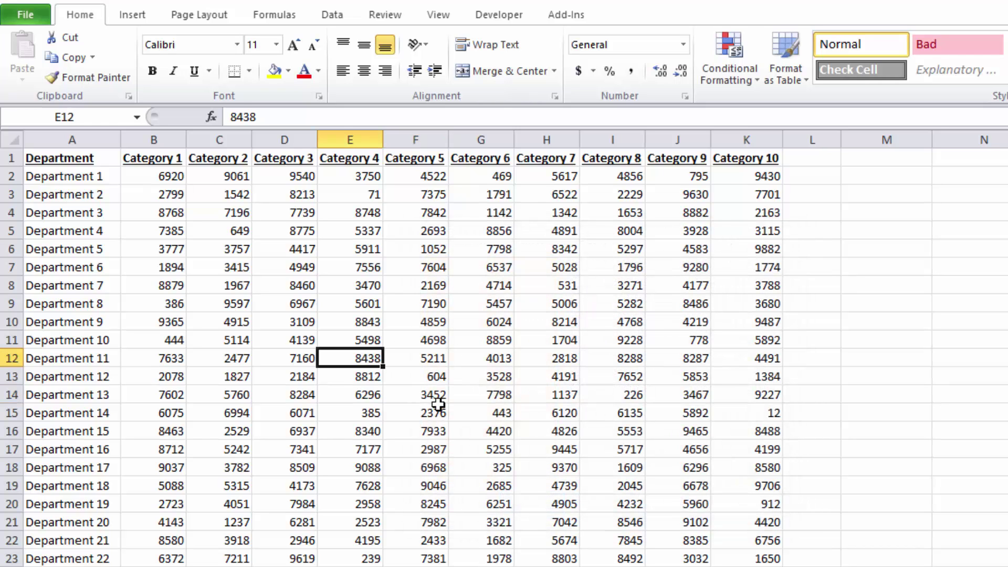
{"action": "key", "text": "alt+d"}
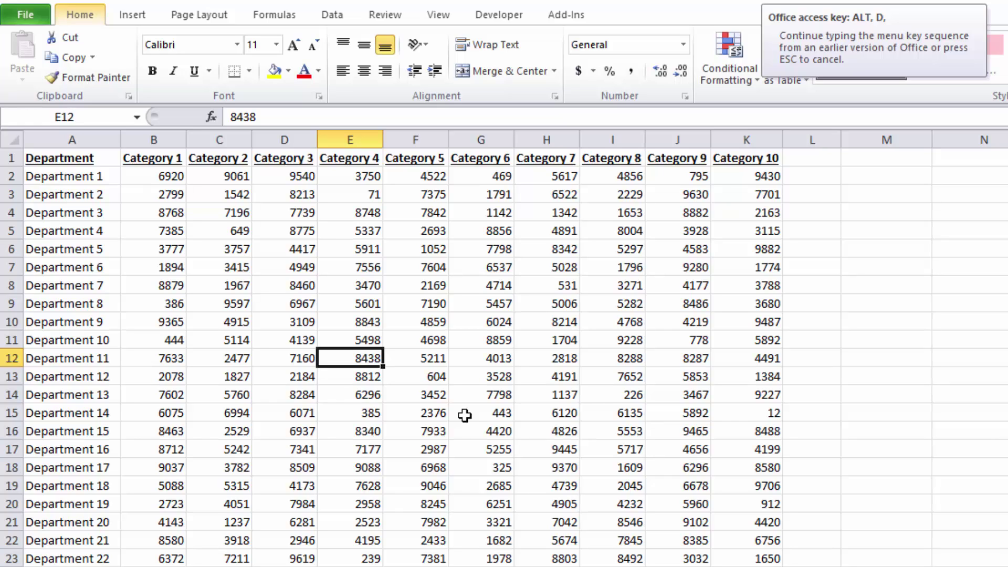
{"action": "key", "text": "p"}
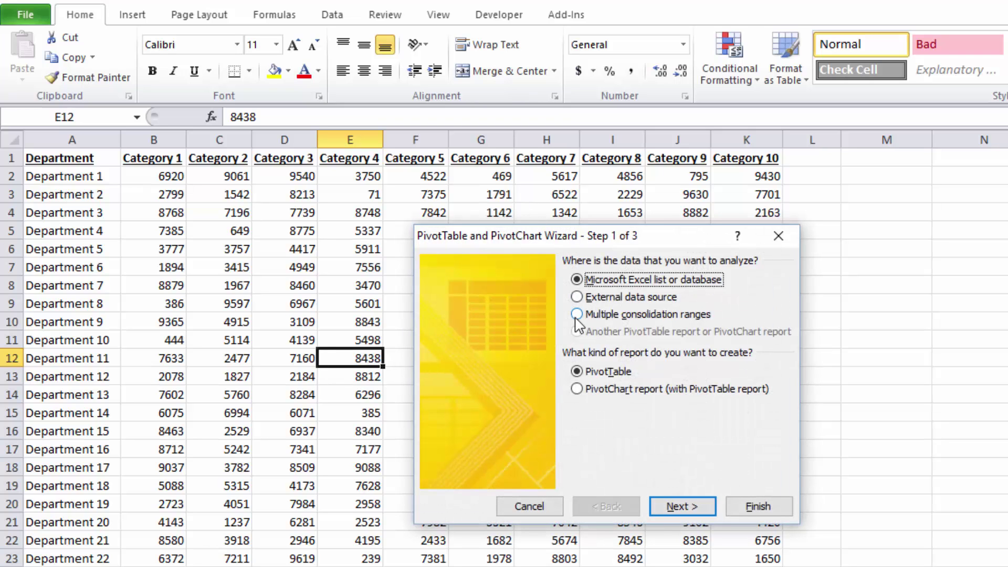
{"action": "left_click", "coordinate": [543, 509]}
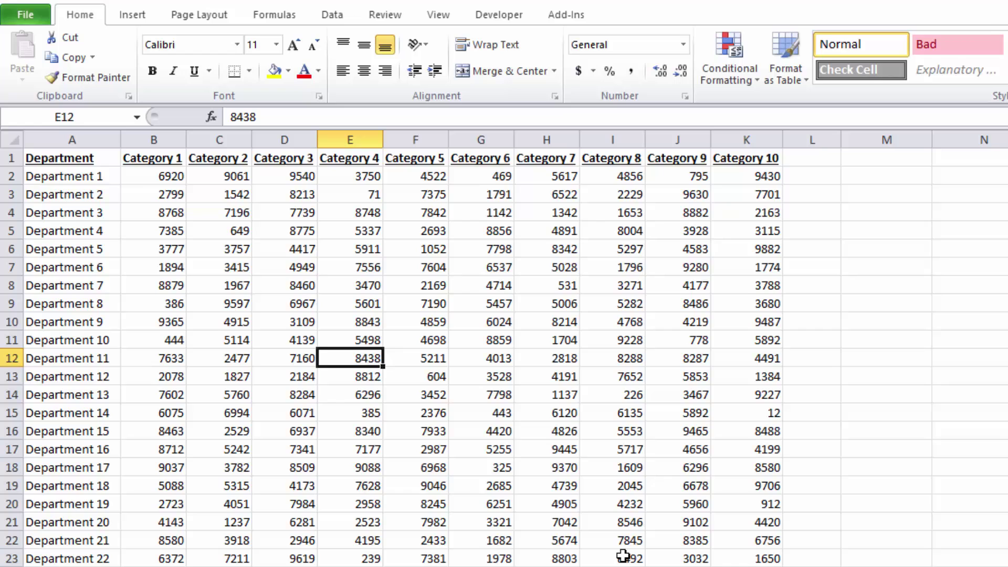
{"action": "key", "text": "alt+d"}
{"action": "key", "text": "p"}
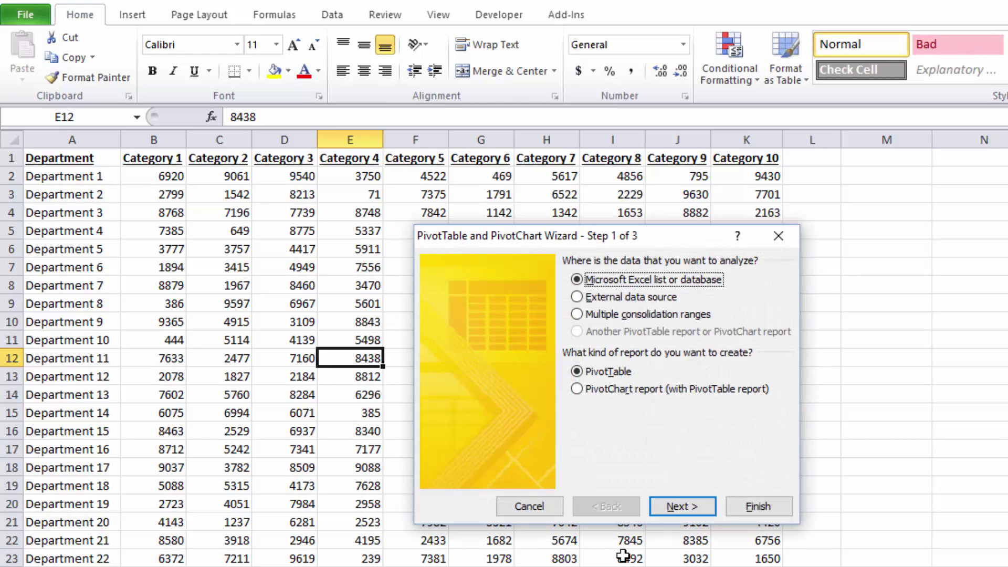
{"action": "left_click", "coordinate": [616, 315]}
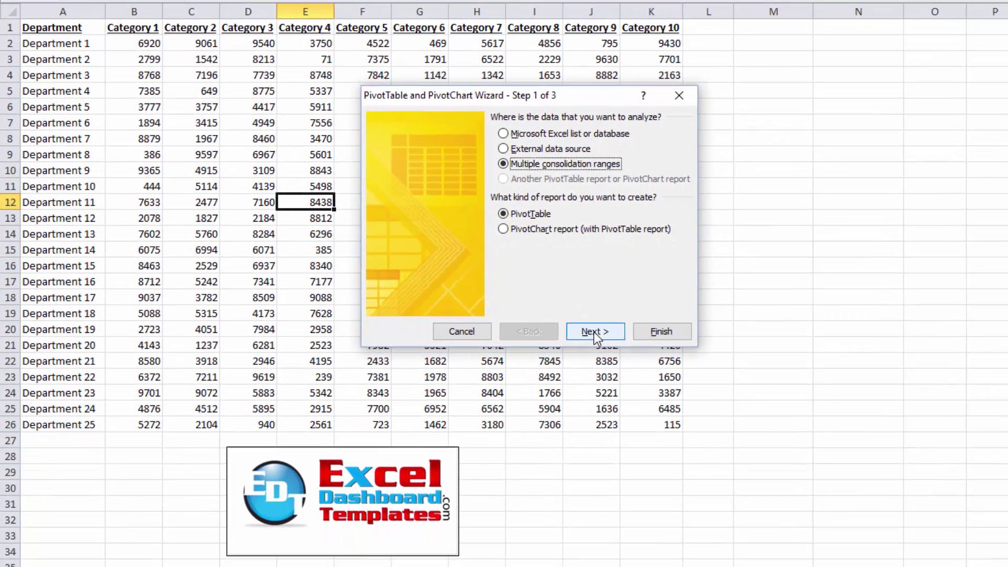
Add 'Original Chart'!$A$1:$K$26 as the consolidation range with one custom page field.
{"action": "left_click", "coordinate": [681, 506]}
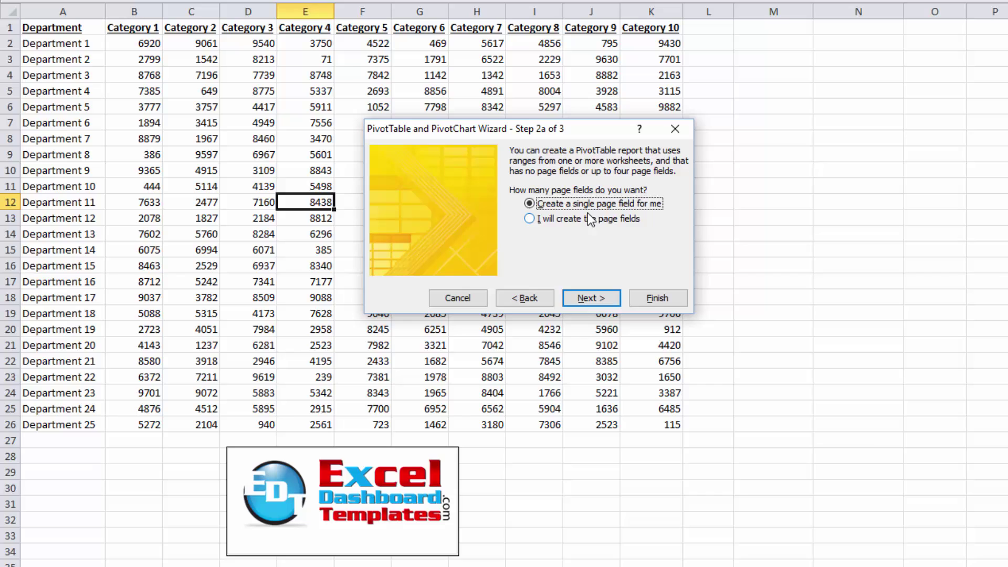
{"action": "left_click", "coordinate": [546, 221]}
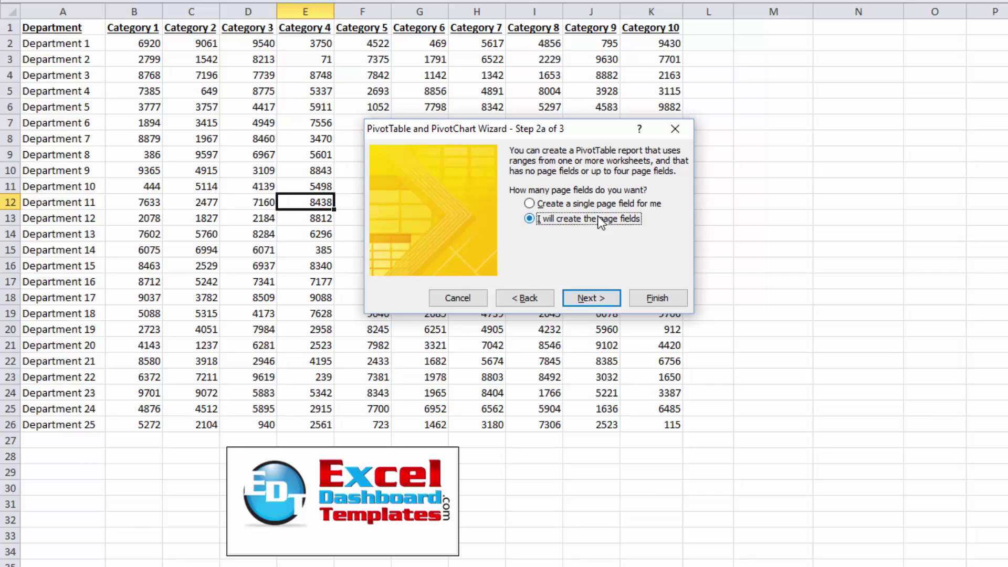
{"action": "left_click", "coordinate": [581, 296]}
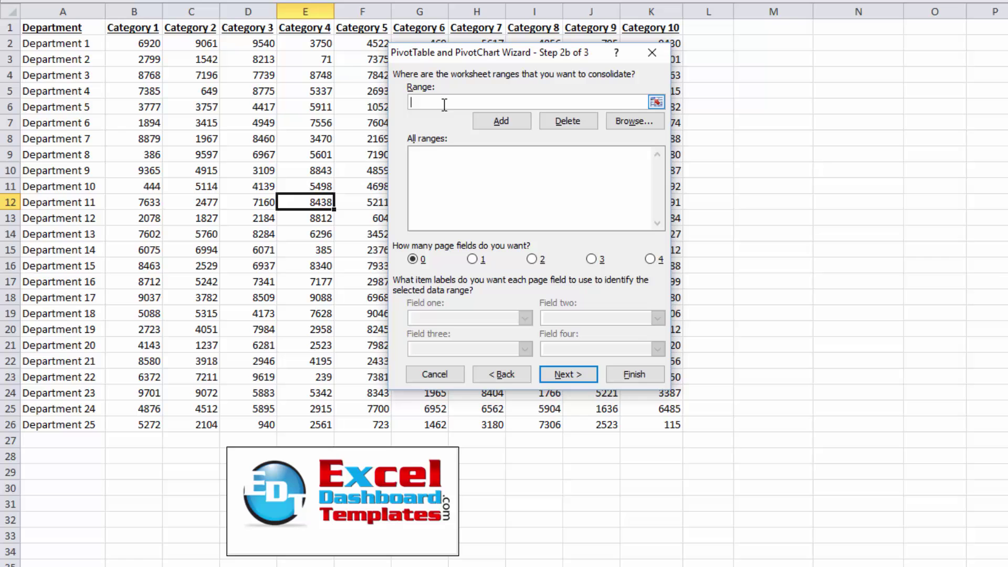
{"action": "left_click_drag", "start_coordinate": [78, 30], "coordinate": [653, 424]}
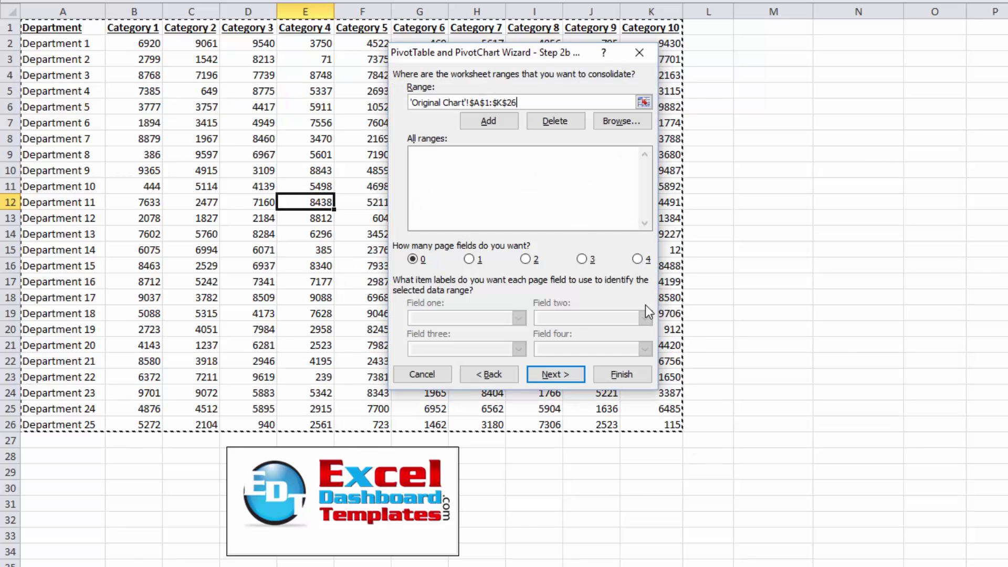
{"action": "left_click", "coordinate": [472, 122]}
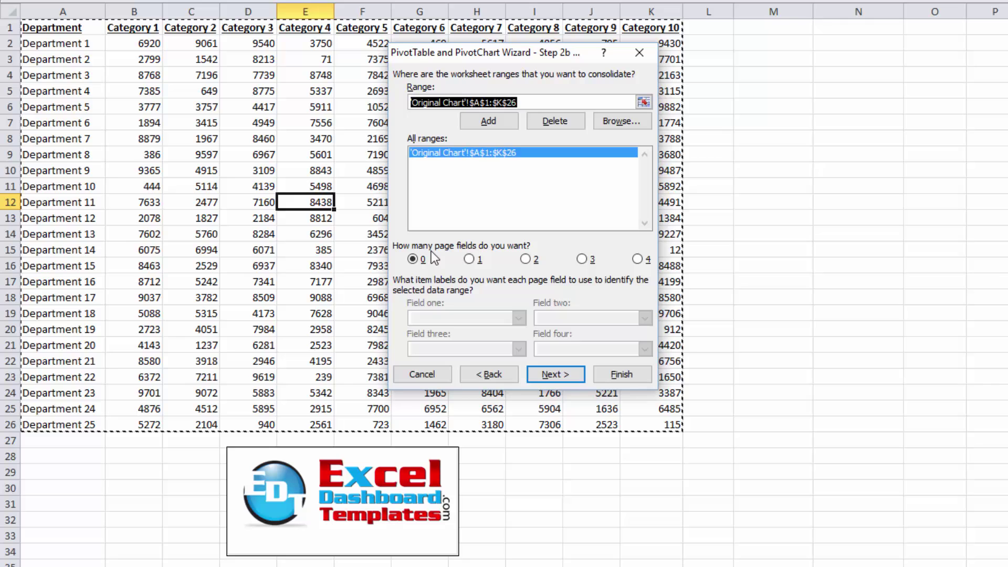
{"action": "left_click", "coordinate": [468, 259]}
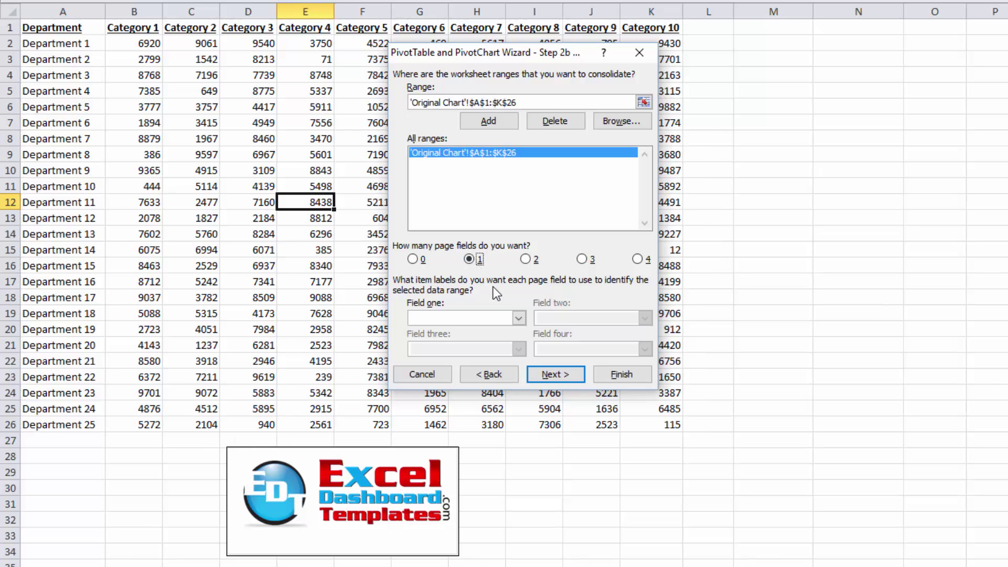
{"action": "left_click", "coordinate": [555, 374]}
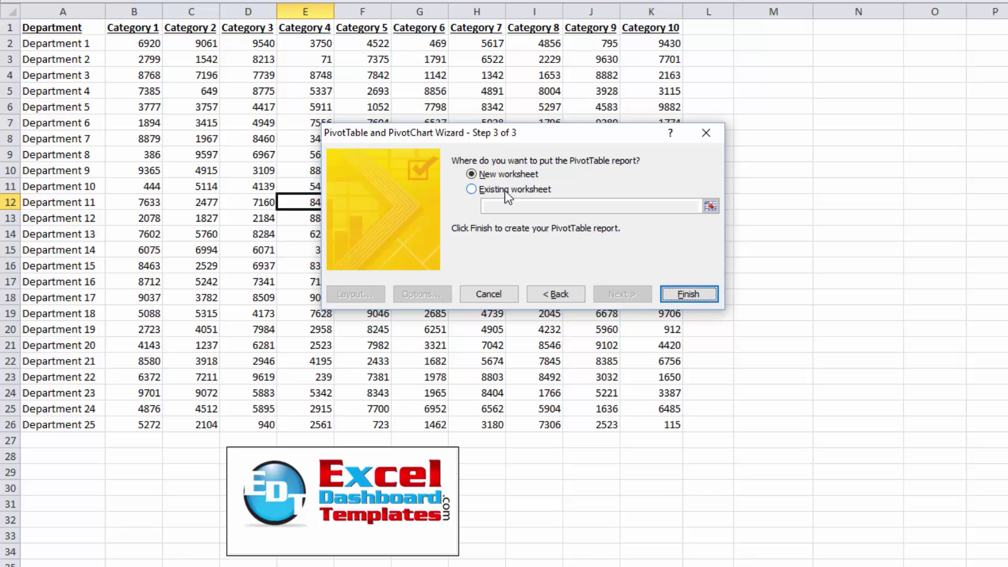
Place the PivotTable on the existing worksheet at cell M2 and finish the wizard.
{"action": "left_click", "coordinate": [505, 190]}
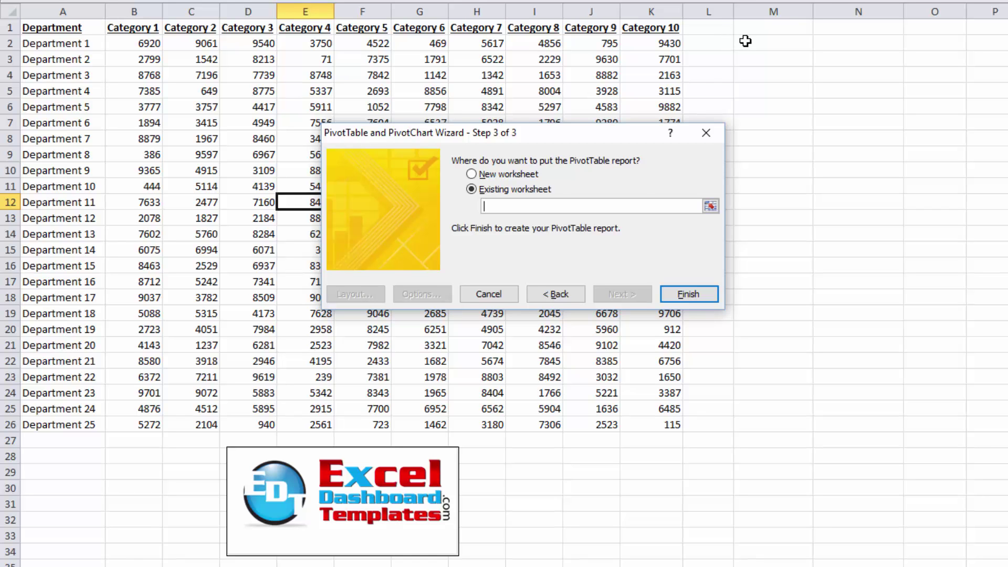
{"action": "left_click", "coordinate": [740, 43]}
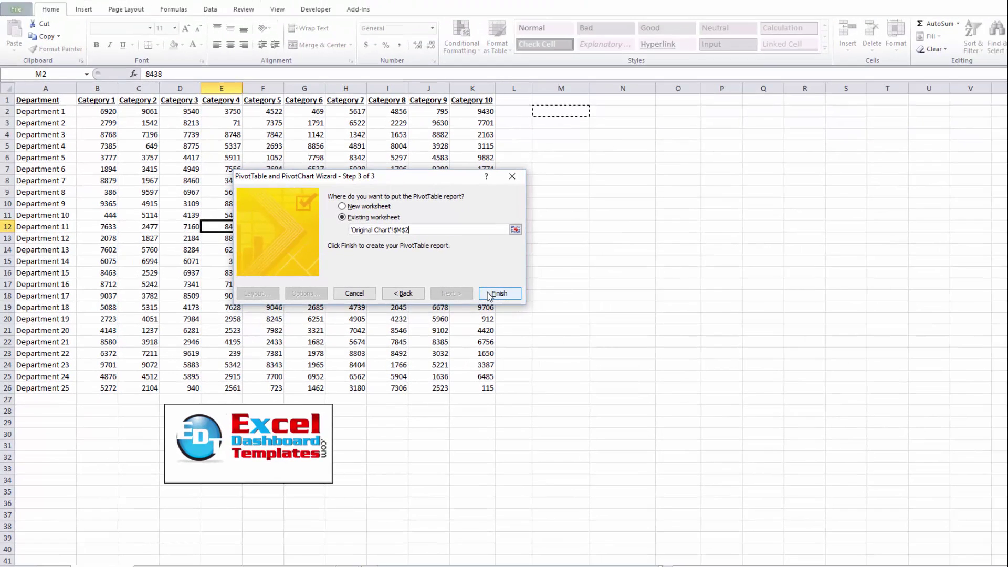
{"action": "left_click", "coordinate": [488, 294]}
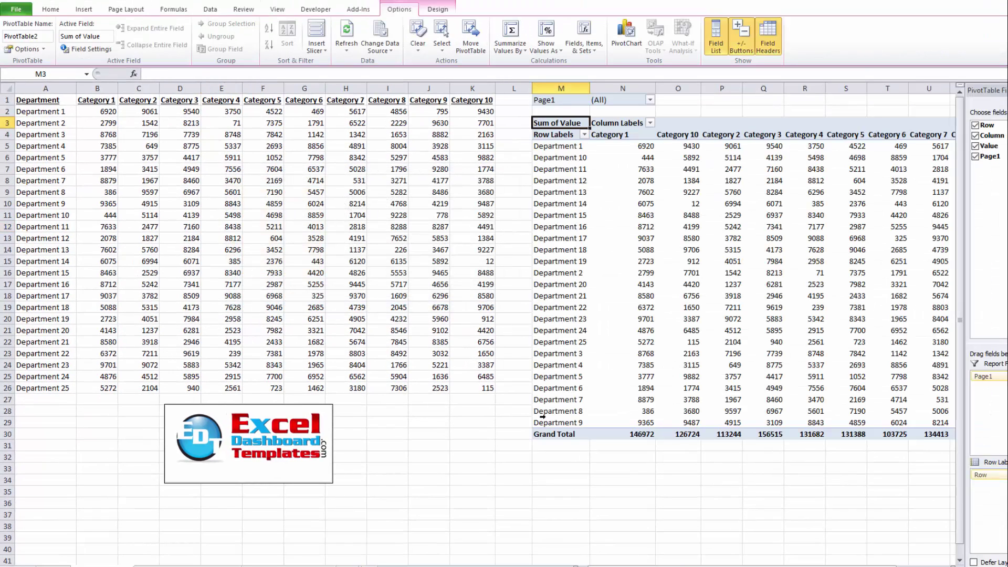
{"action": "left_click", "coordinate": [649, 462]}
{"action": "left_click", "coordinate": [611, 202]}
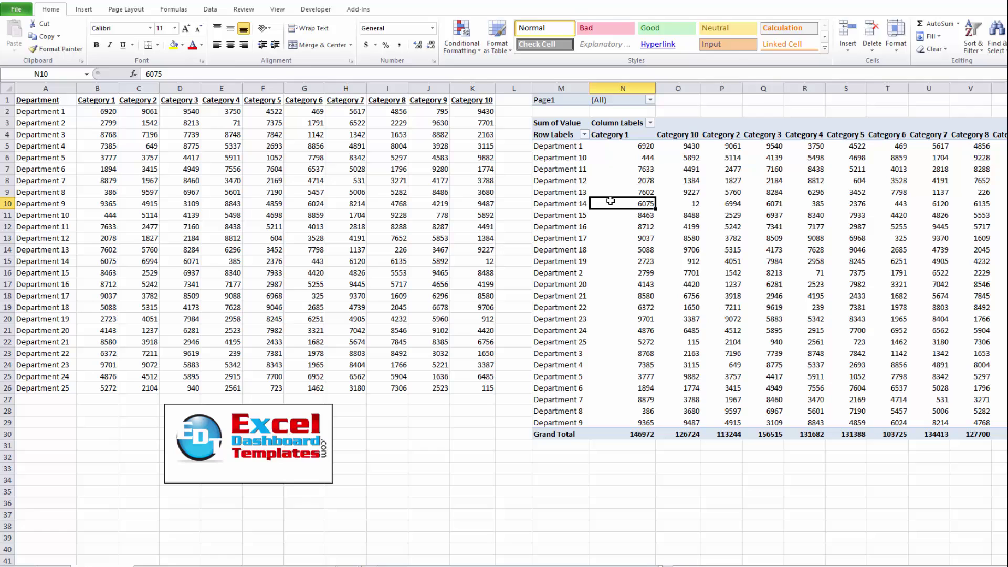
{"action": "left_click", "coordinate": [843, 480]}
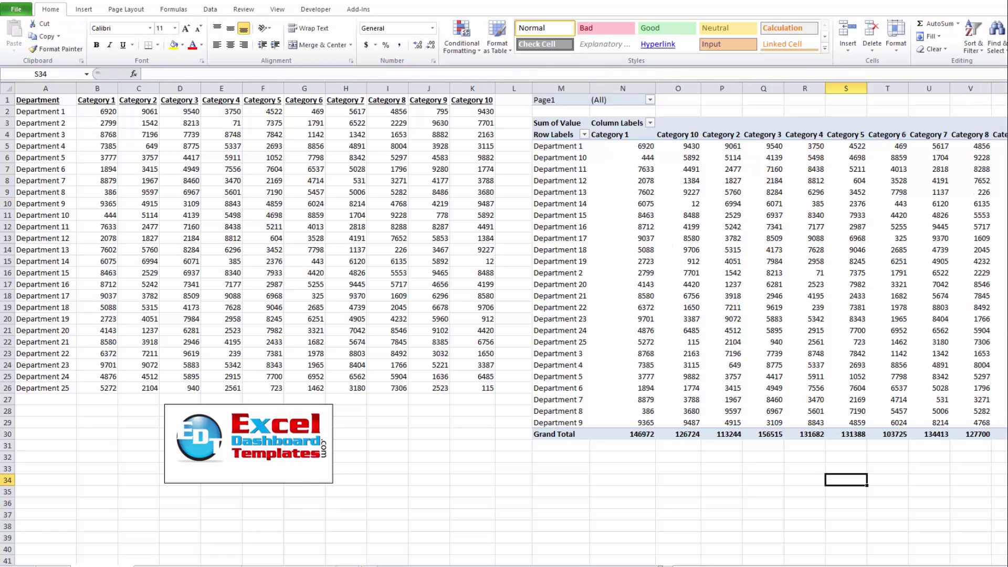
{"action": "scroll", "coordinate": [512, 323], "scroll_direction": "right", "scroll_amount": 2}
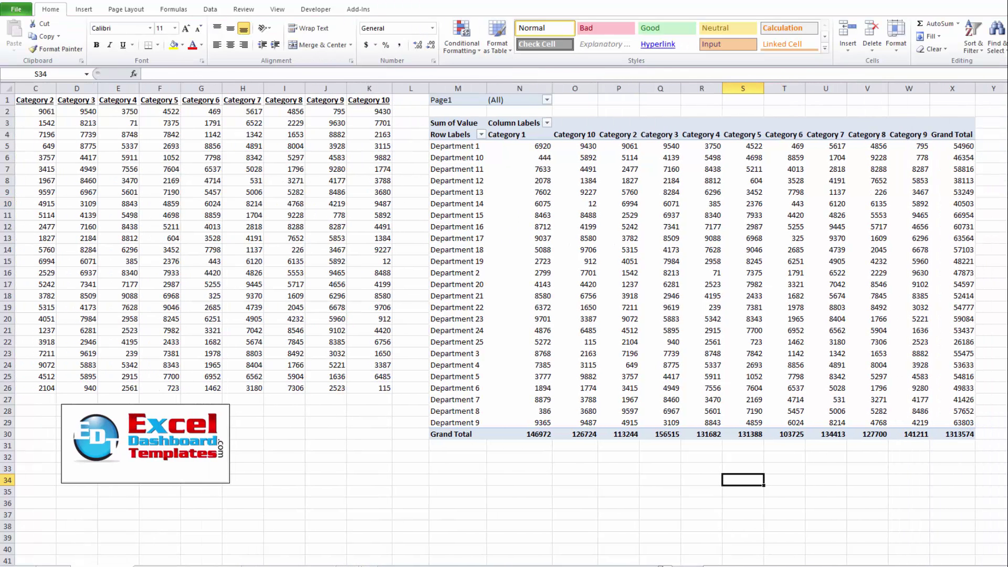
{"action": "left_click", "coordinate": [460, 149]}
{"action": "left_click", "coordinate": [519, 146]}
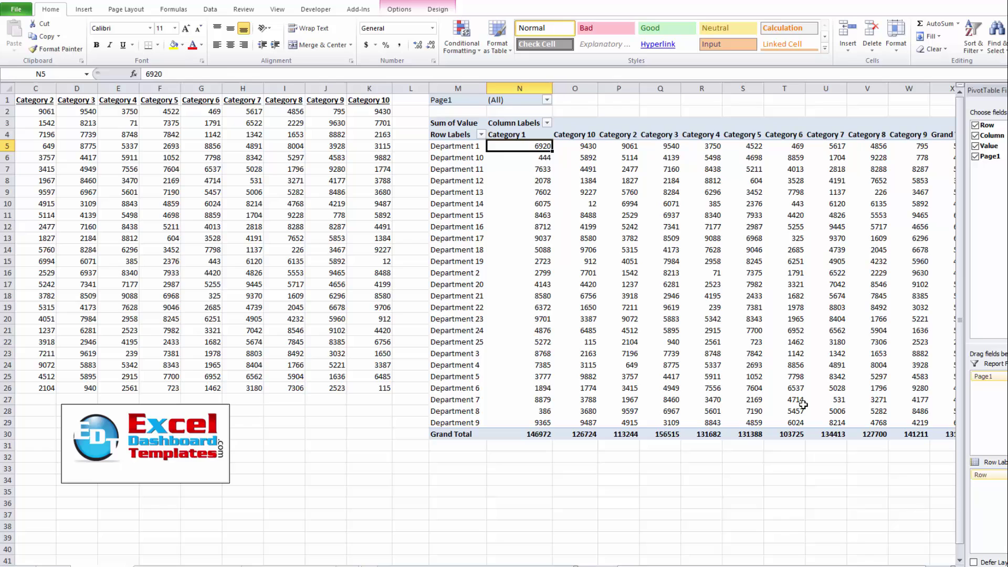
{"action": "left_click", "coordinate": [765, 458]}
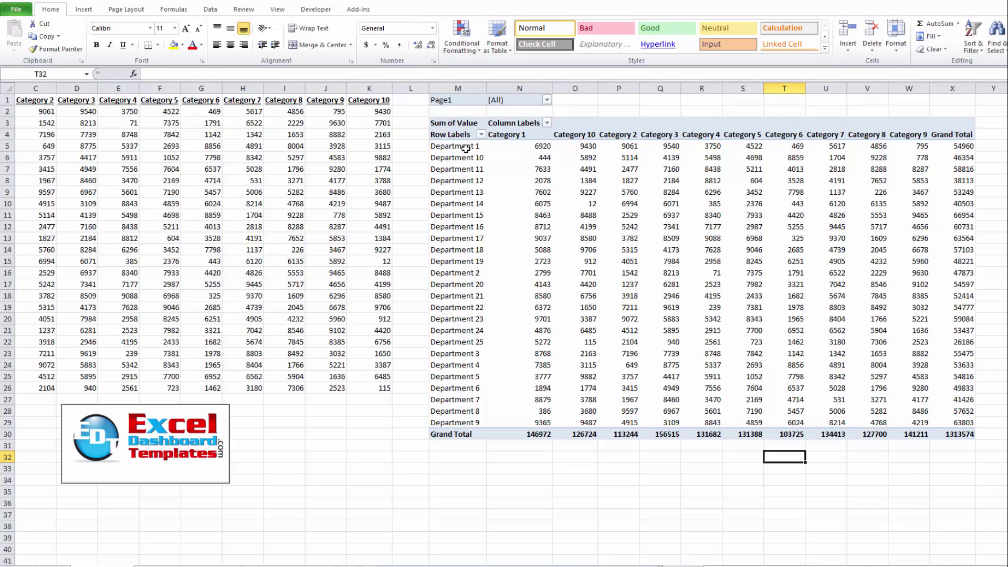
{"action": "mouse_move", "coordinate": [516, 145]}
{"action": "mouse_move", "coordinate": [573, 234]}
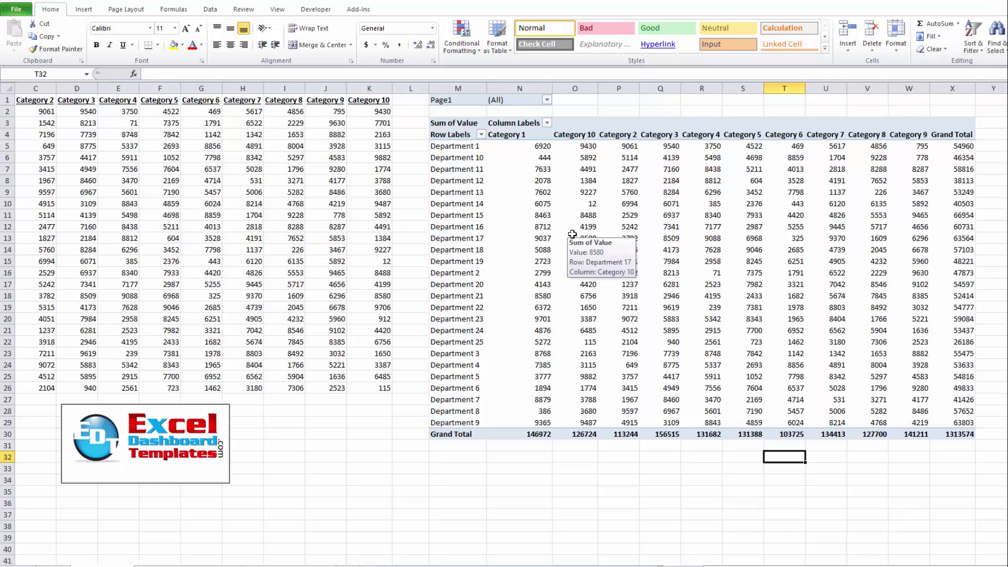
{"action": "left_click", "coordinate": [960, 136]}
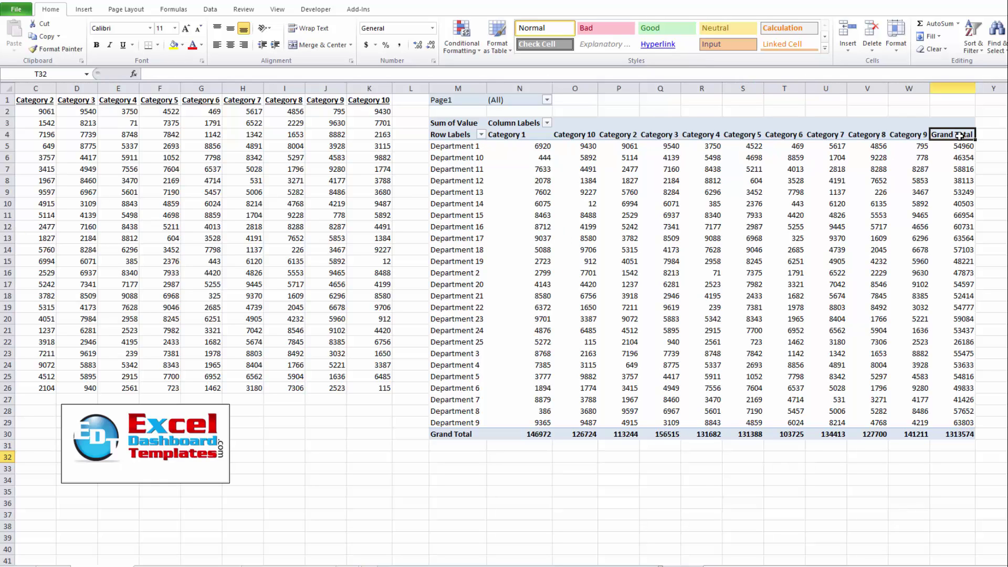
{"action": "left_click", "coordinate": [912, 453]}
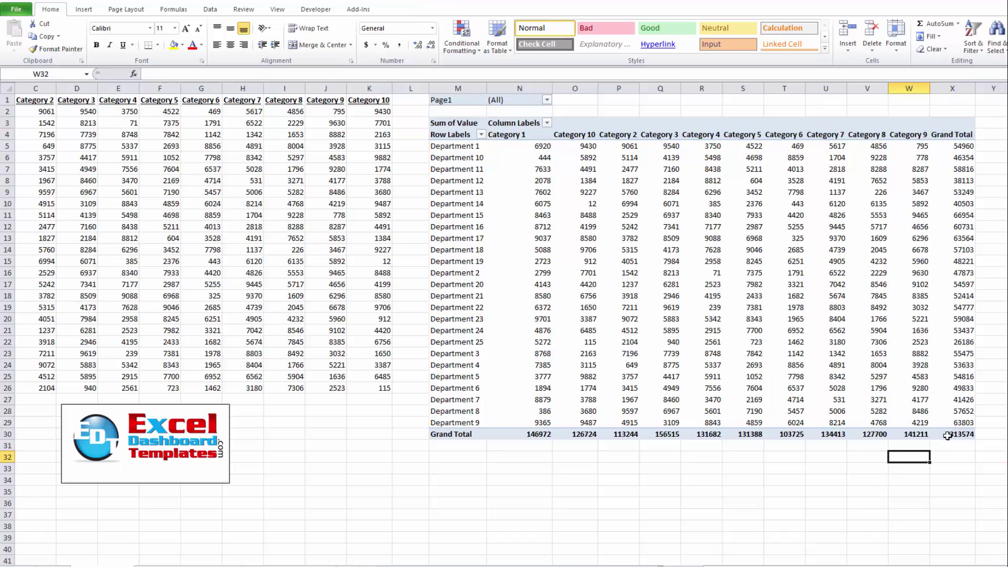
{"action": "left_click", "coordinate": [948, 436]}
{"action": "left_click", "coordinate": [927, 445]}
{"action": "mouse_move", "coordinate": [947, 434]}
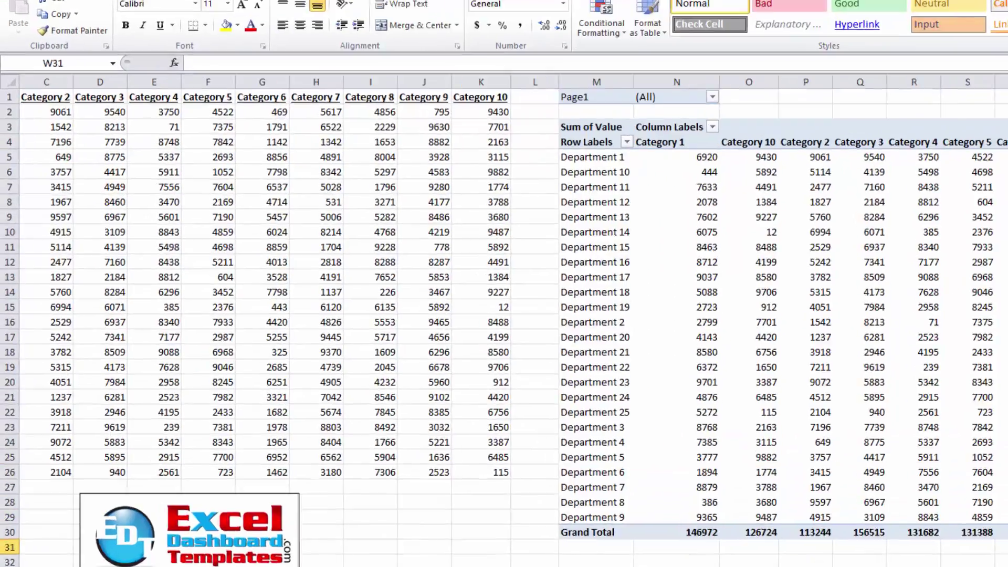
{"action": "double_click", "coordinate": [953, 434]}
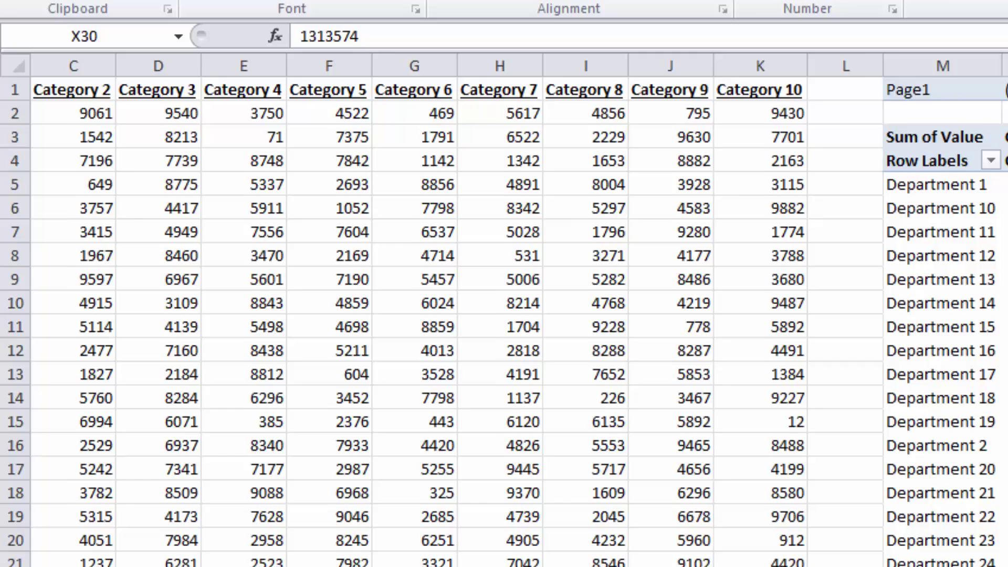
Autofit columns A to C of the drilled-down table.
{"action": "left_click", "coordinate": [299, 244]}
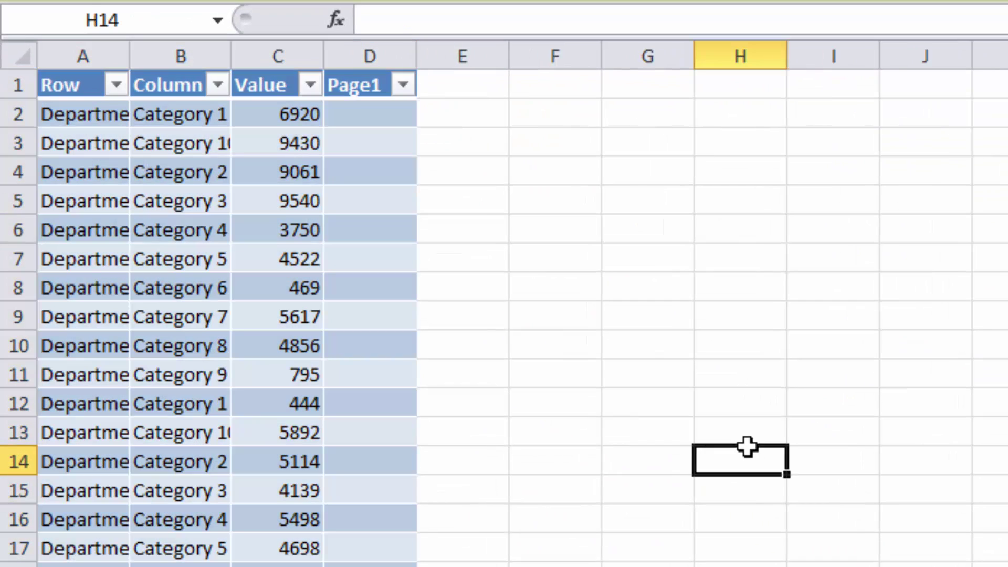
{"action": "left_click_drag", "start_coordinate": [274, 52], "coordinate": [130, 62]}
{"action": "double_click", "coordinate": [130, 62]}
Check the first record reads Department 1, Category 1, value 6920.
{"action": "left_click", "coordinate": [207, 110]}
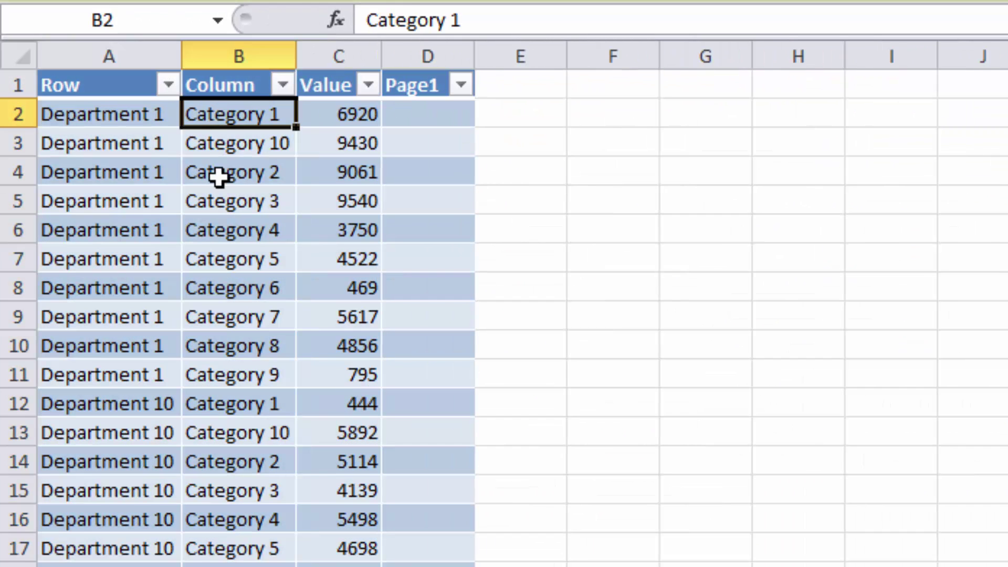
{"action": "left_click", "coordinate": [62, 113]}
{"action": "left_click", "coordinate": [238, 108]}
{"action": "left_click", "coordinate": [125, 174]}
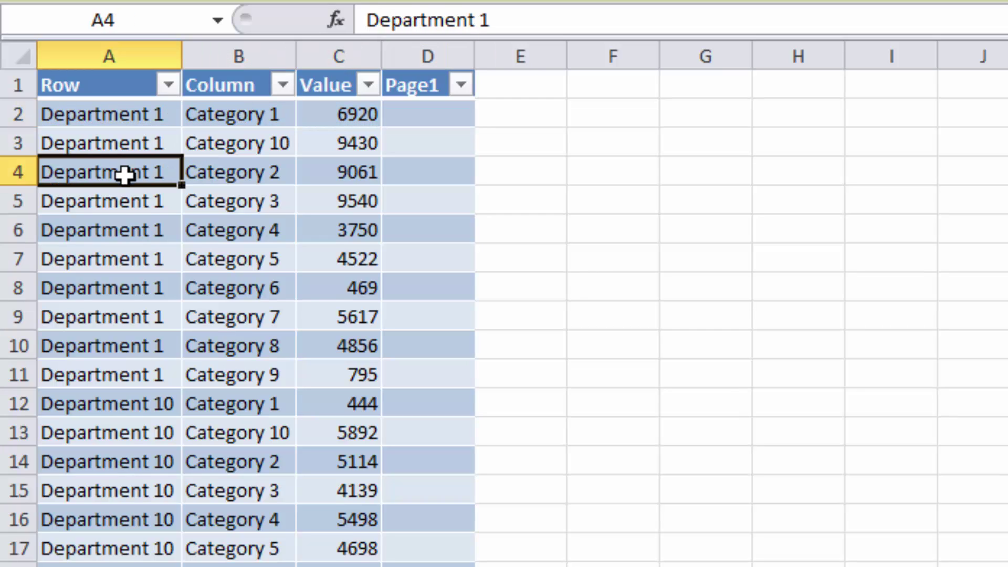
{"action": "left_click", "coordinate": [138, 139]}
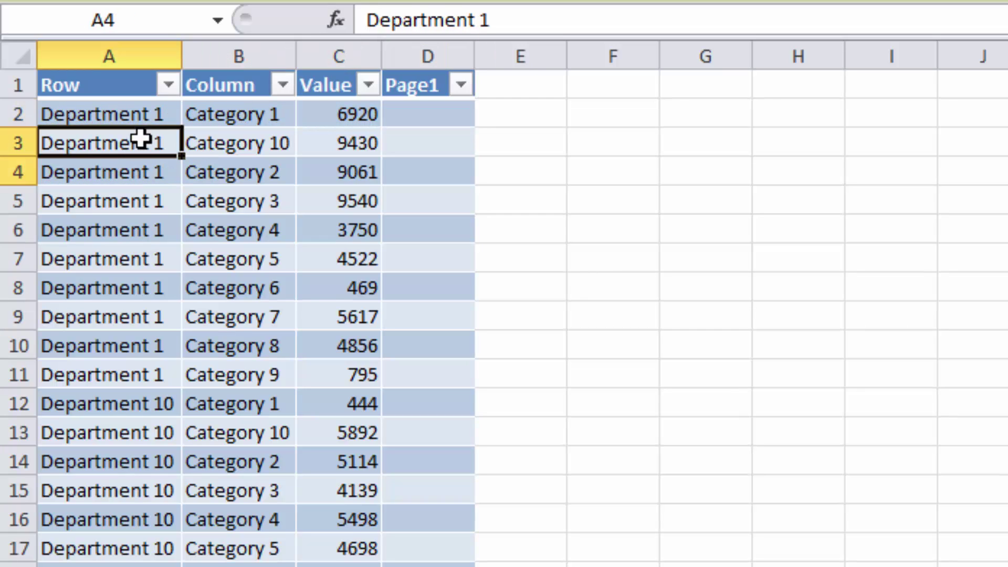
{"action": "left_click", "coordinate": [336, 111]}
{"action": "left_click", "coordinate": [168, 123]}
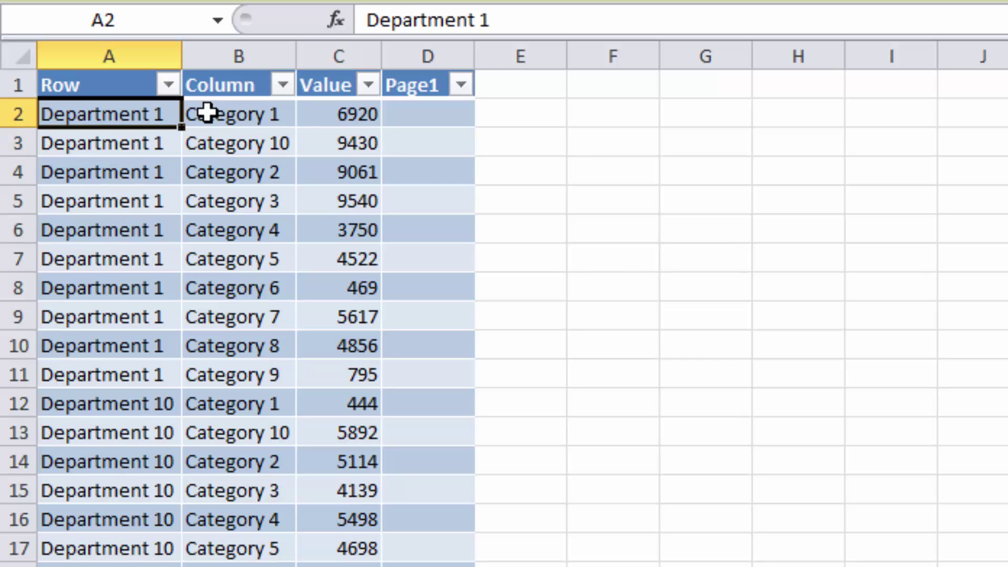
{"action": "left_click", "coordinate": [220, 112]}
{"action": "left_click", "coordinate": [346, 111]}
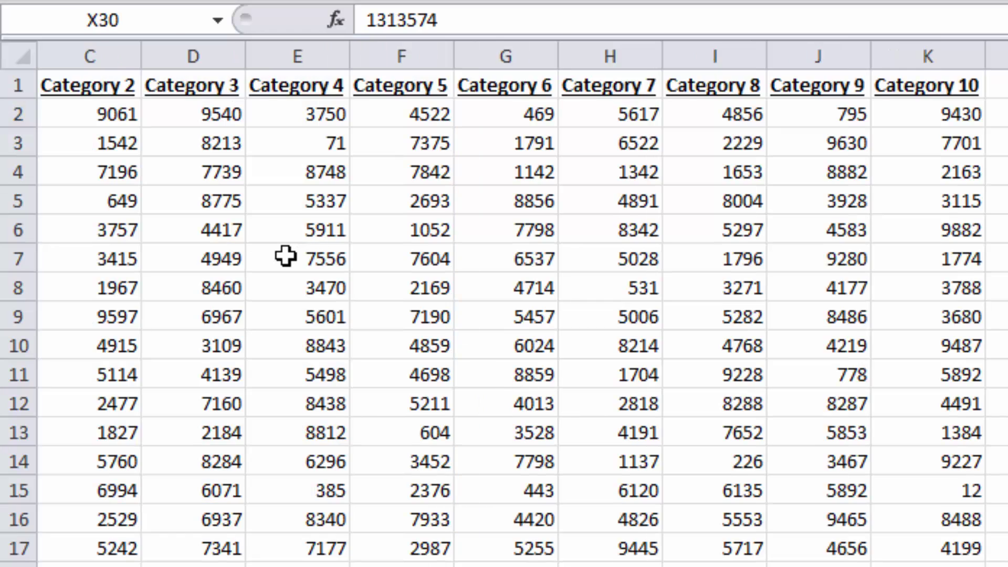
Match cross-tab values to the flat table, finding 9061 for Department 1, Category 2.
{"action": "left_click", "coordinate": [271, 254]}
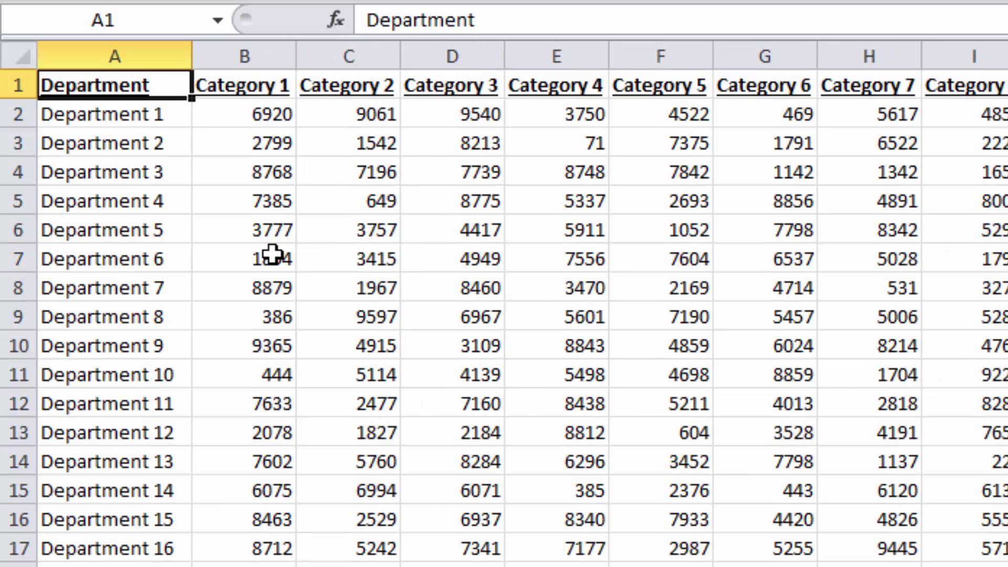
{"action": "left_click", "coordinate": [227, 113]}
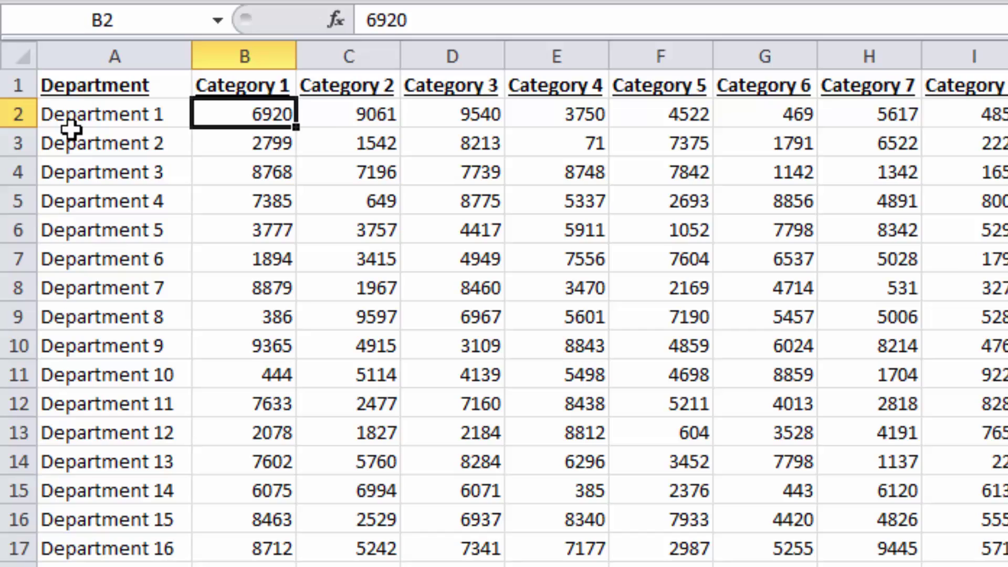
{"action": "left_click", "coordinate": [330, 117]}
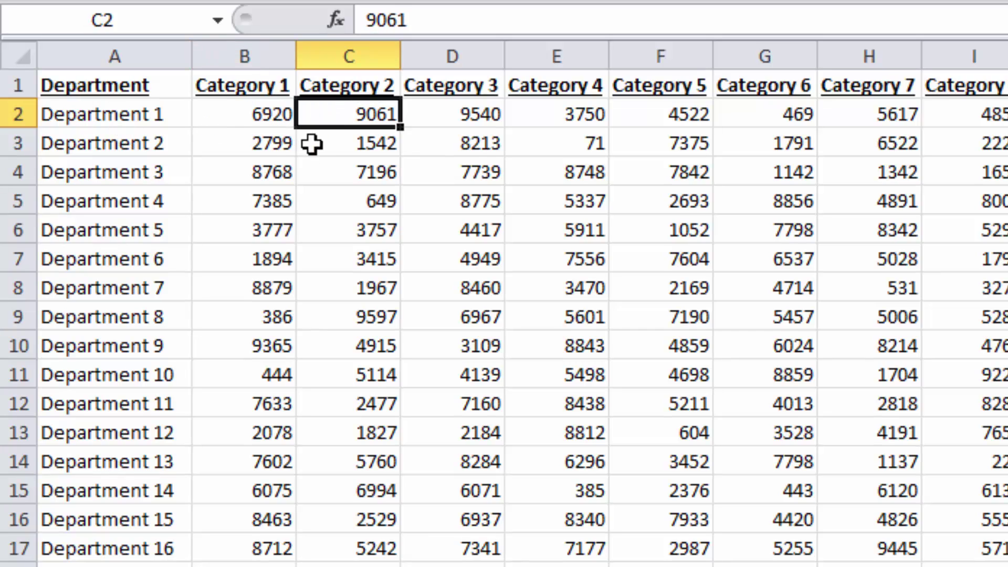
{"action": "key", "text": "ctrl+Page_Down"}
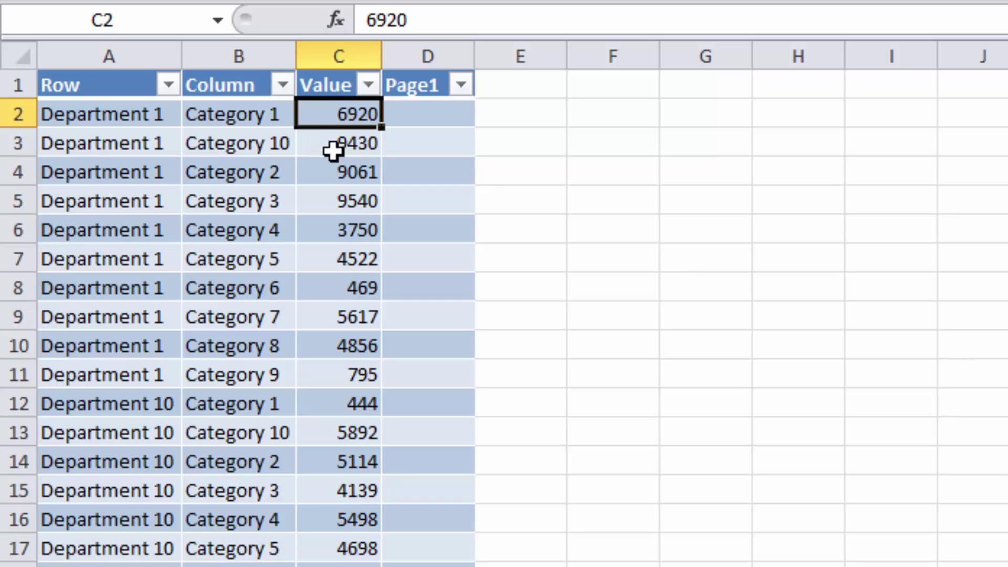
{"action": "left_click", "coordinate": [330, 168]}
{"action": "left_click_drag", "start_coordinate": [158, 173], "coordinate": [221, 175]}
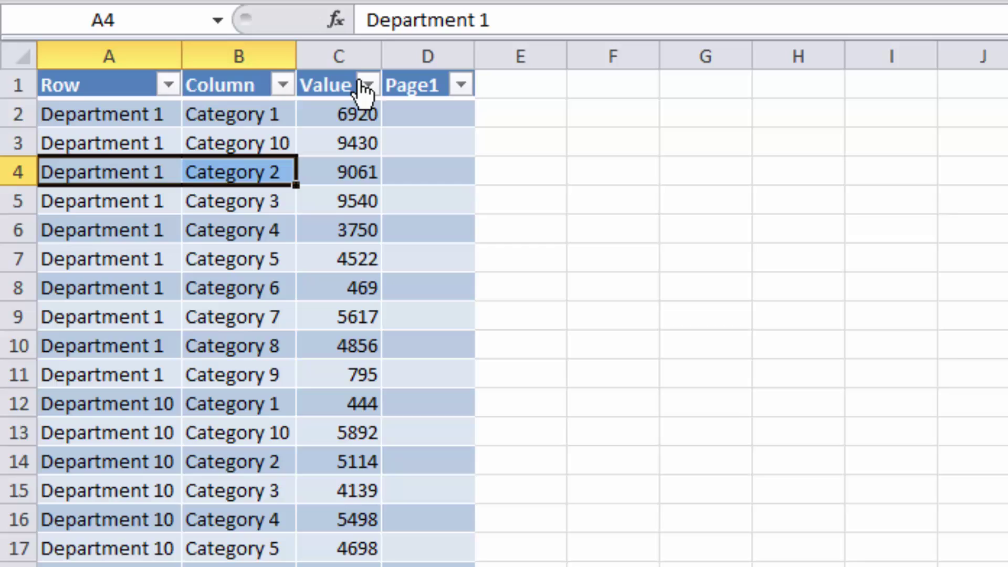
Rename the headers to Department and Category, keeping Value as it is.
{"action": "left_click", "coordinate": [70, 84]}
{"action": "type", "text": "D"}
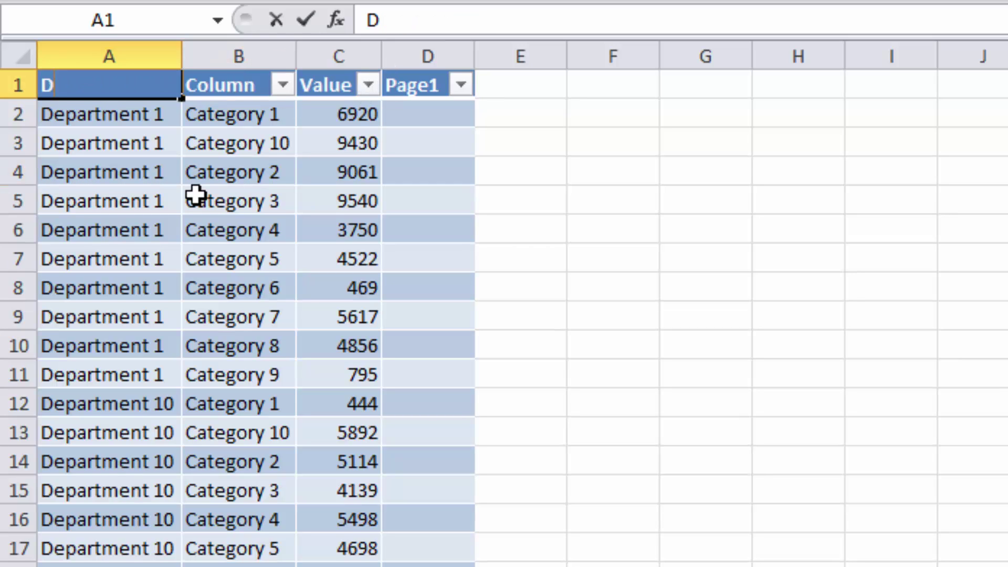
{"action": "type", "text": "epartment"}
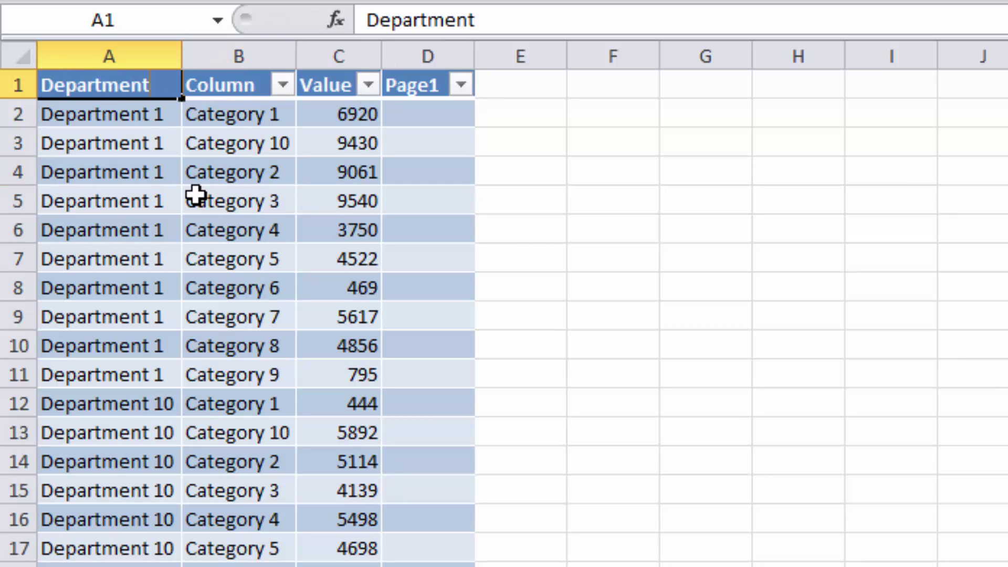
{"action": "key", "text": "Tab"}
{"action": "type", "text": "Cate"}
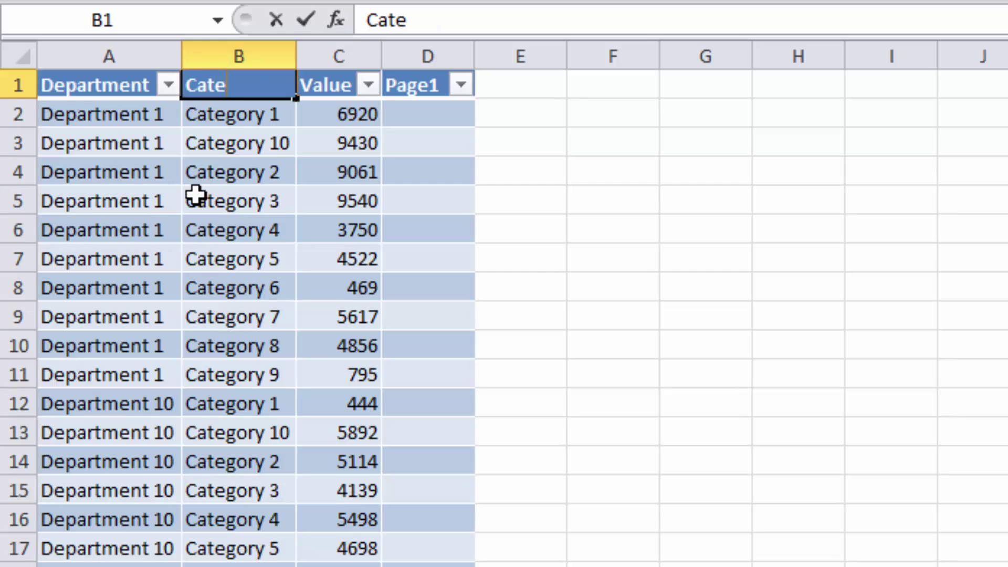
{"action": "type", "text": "gory"}
{"action": "key", "text": "Tab"}
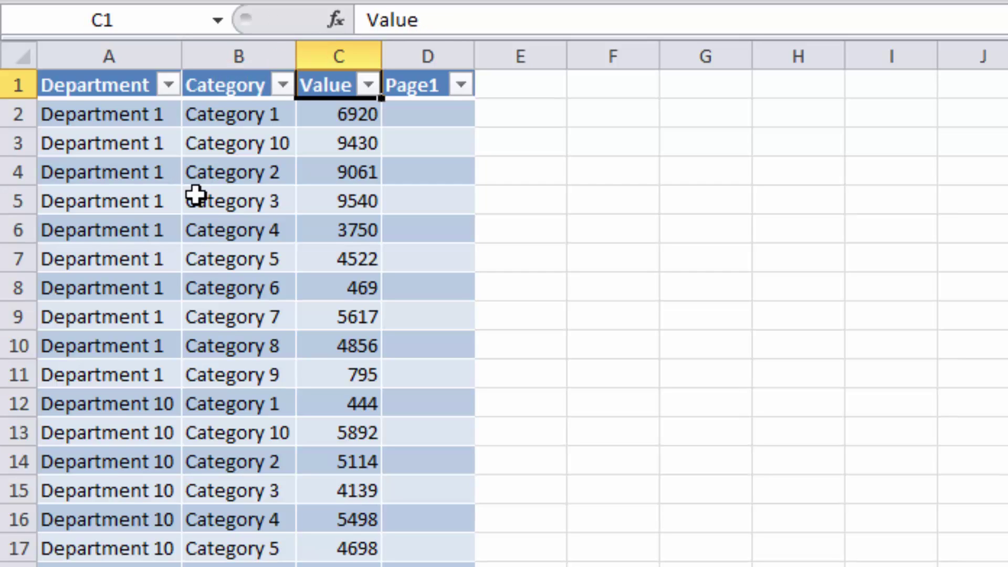
{"action": "type", "text": "Vlau"}
{"action": "key", "text": "Escape"}
Delete the empty Page1 column from the table.
{"action": "key", "text": "Tab"}
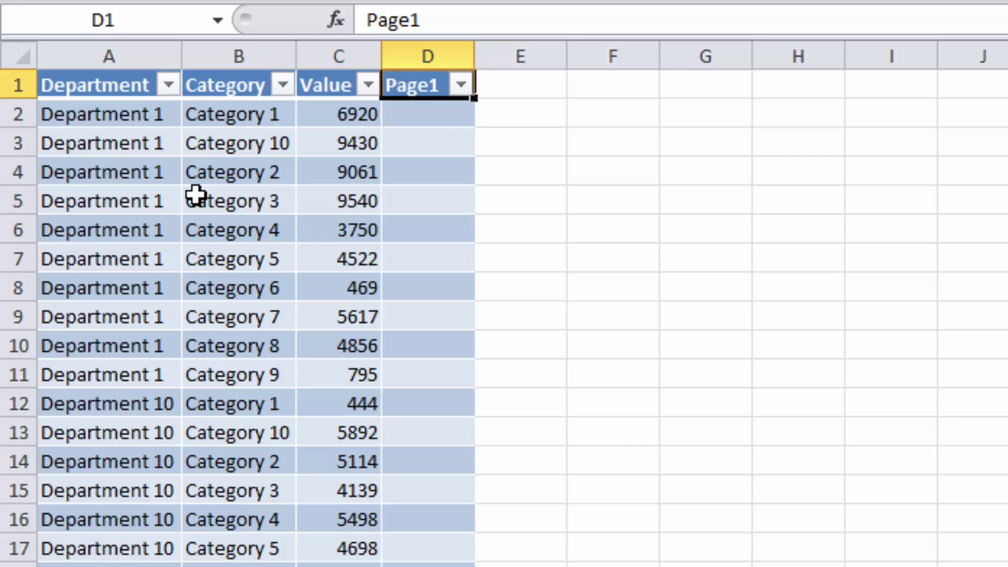
{"action": "key", "text": "ctrl+space"}
{"action": "scroll", "coordinate": [195, 196], "scroll_direction": "down", "scroll_amount": 20}
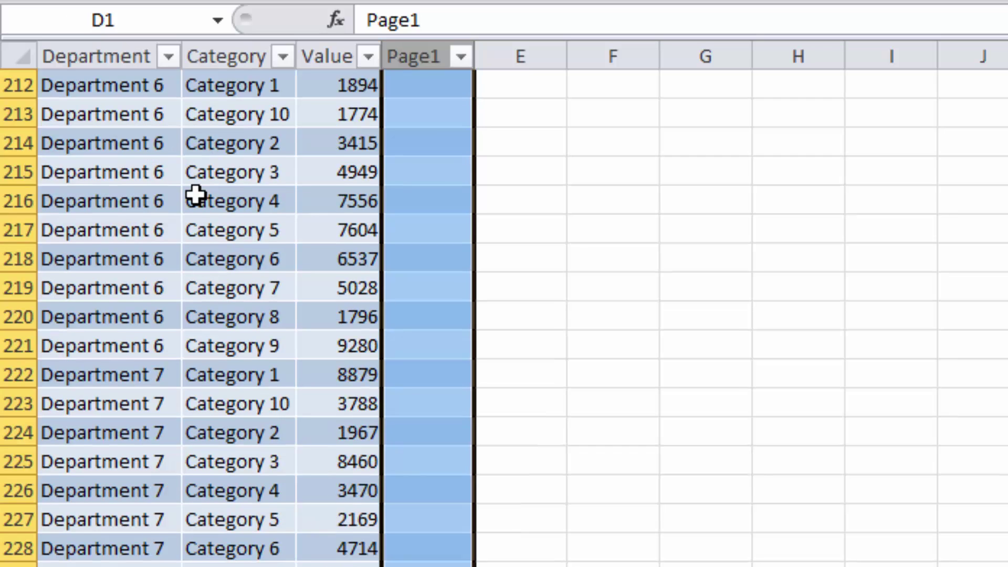
{"action": "scroll", "coordinate": [195, 196], "scroll_direction": "up", "scroll_amount": 20}
{"action": "key", "text": "ctrl+z"}
{"action": "left_click", "coordinate": [462, 199]}
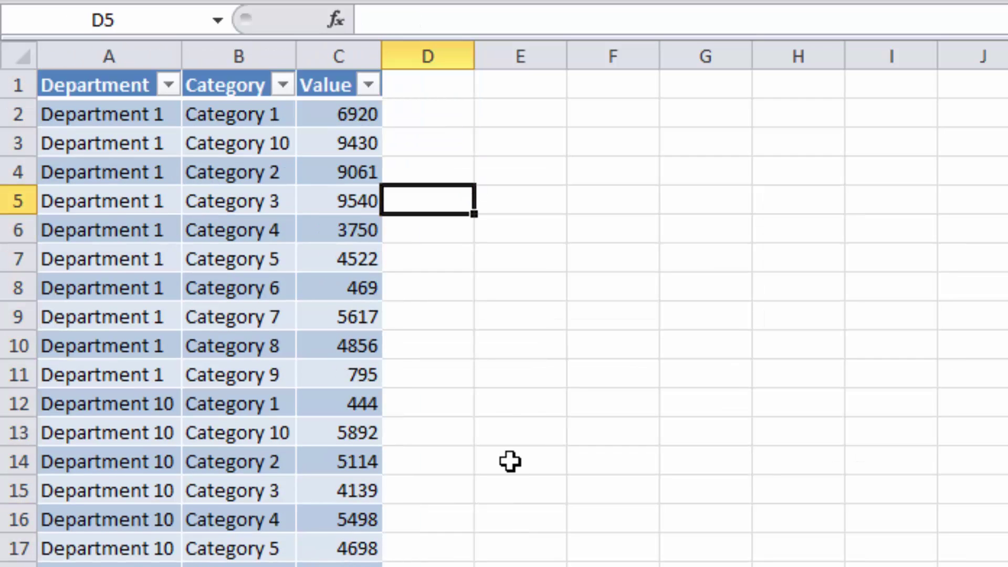
{"action": "key", "text": "ctrl+Home"}
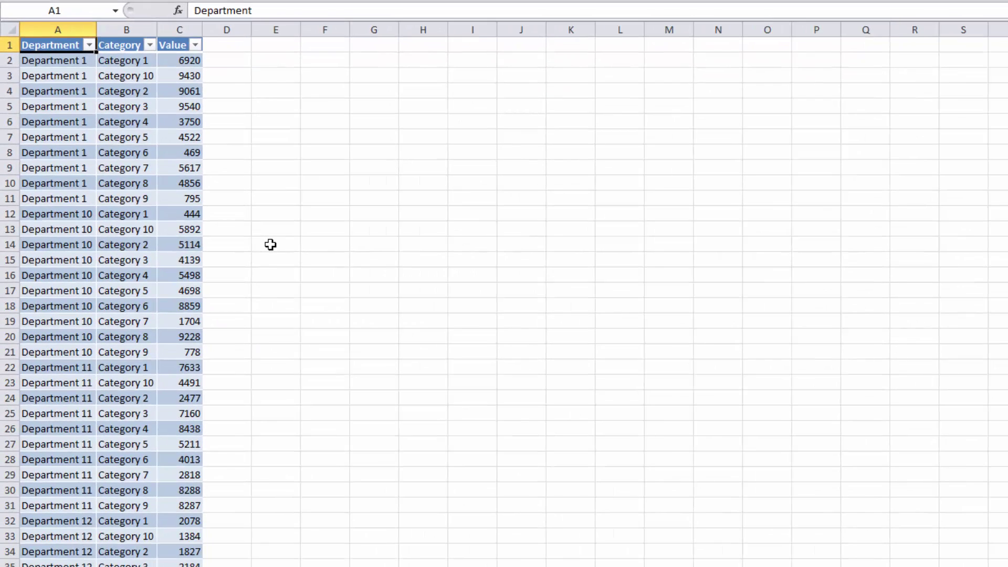
Insert a PivotTable from the flat table at cell D3 on the same sheet.
{"action": "key", "text": "ctrl+Page_Down"}
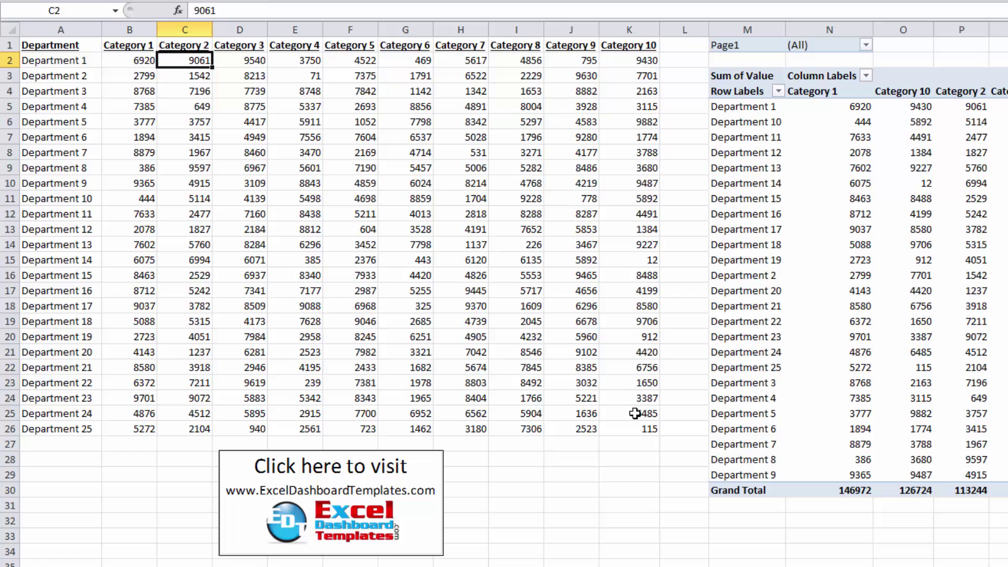
{"action": "left_click_drag", "start_coordinate": [636, 428], "coordinate": [53, 48]}
{"action": "key", "text": "ctrl+Page_Up"}
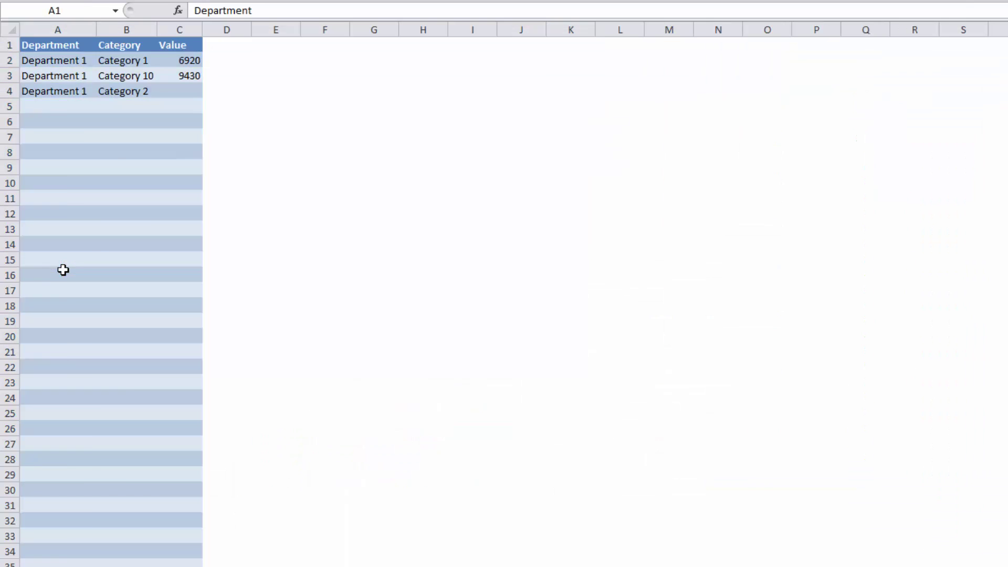
{"action": "left_click", "coordinate": [117, 213]}
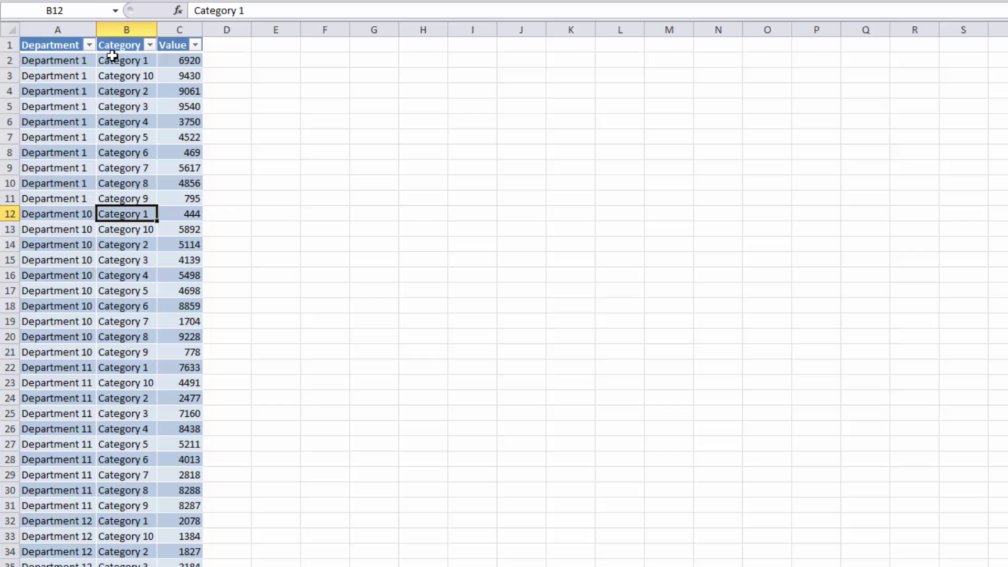
{"action": "key", "text": "alt+n+v"}
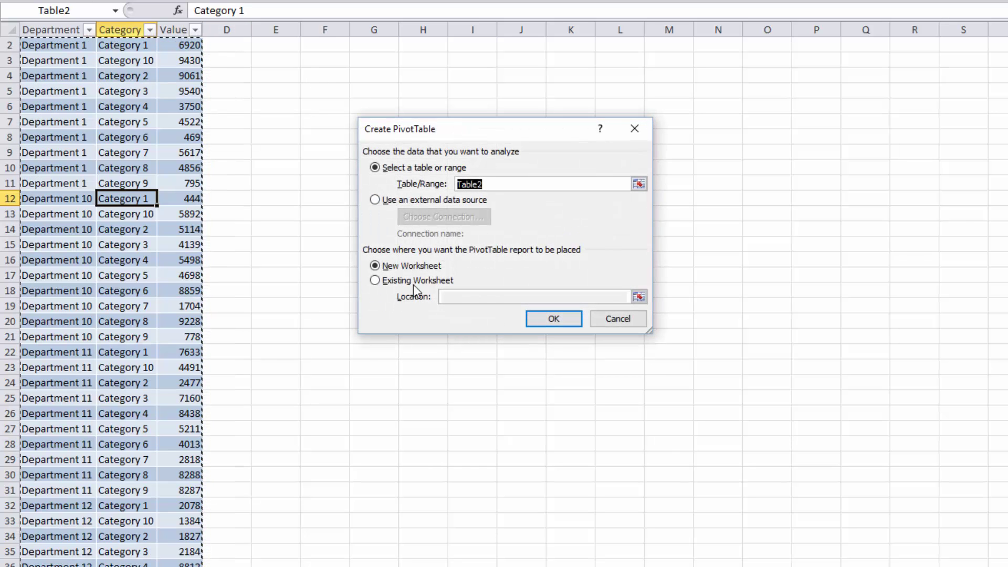
{"action": "left_click", "coordinate": [413, 282]}
{"action": "left_click", "coordinate": [249, 63]}
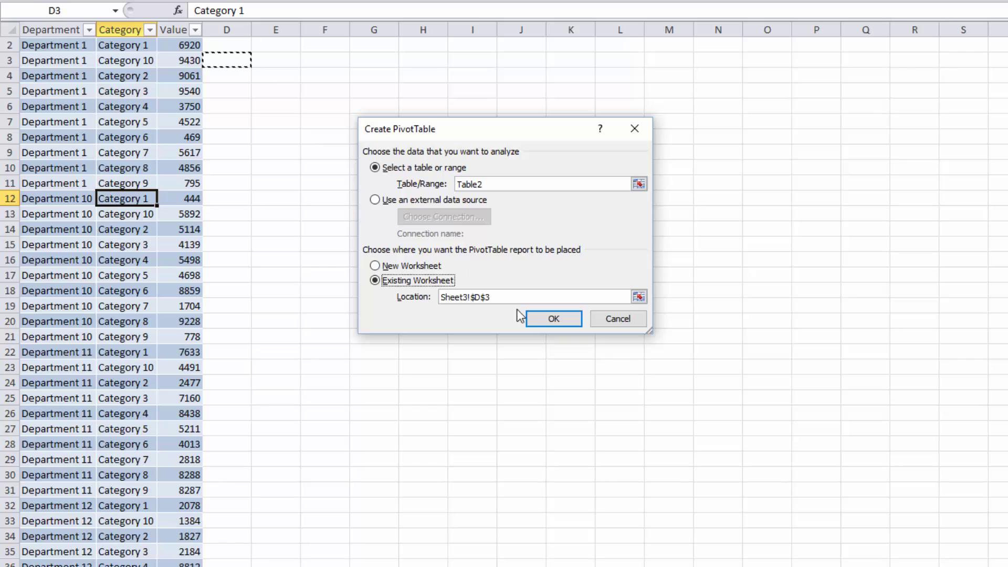
{"action": "left_click", "coordinate": [546, 318]}
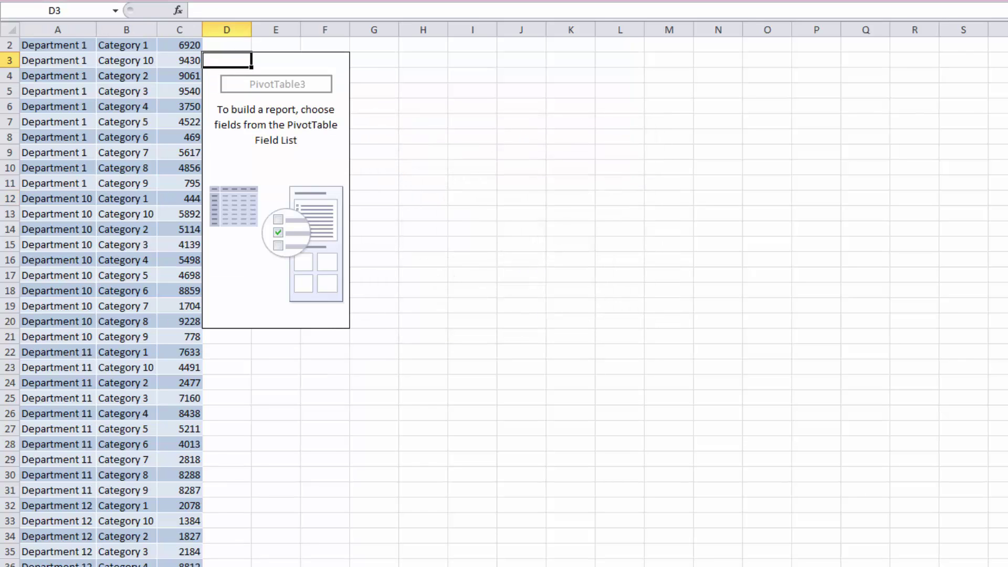
Close the PivotTable field list and undo adding the Value field.
{"action": "left_click_drag", "start_coordinate": [998, 82], "coordinate": [467, 63]}
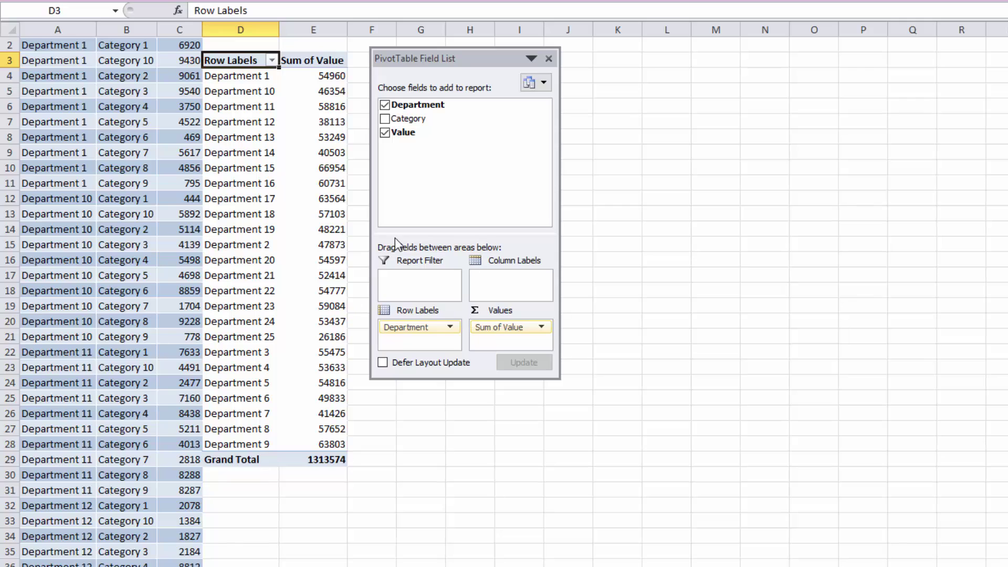
{"action": "left_click", "coordinate": [547, 60]}
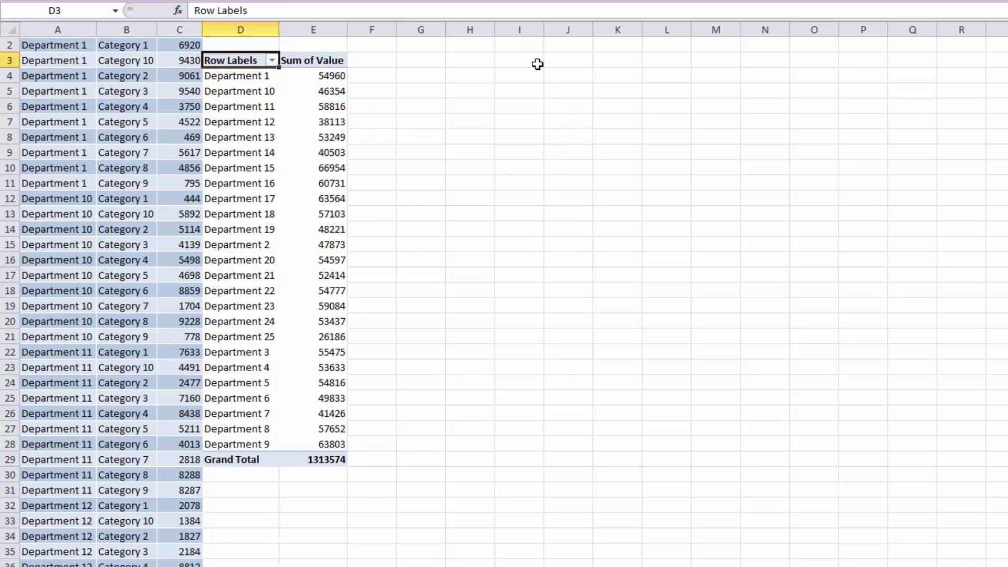
{"action": "left_click", "coordinate": [367, 134]}
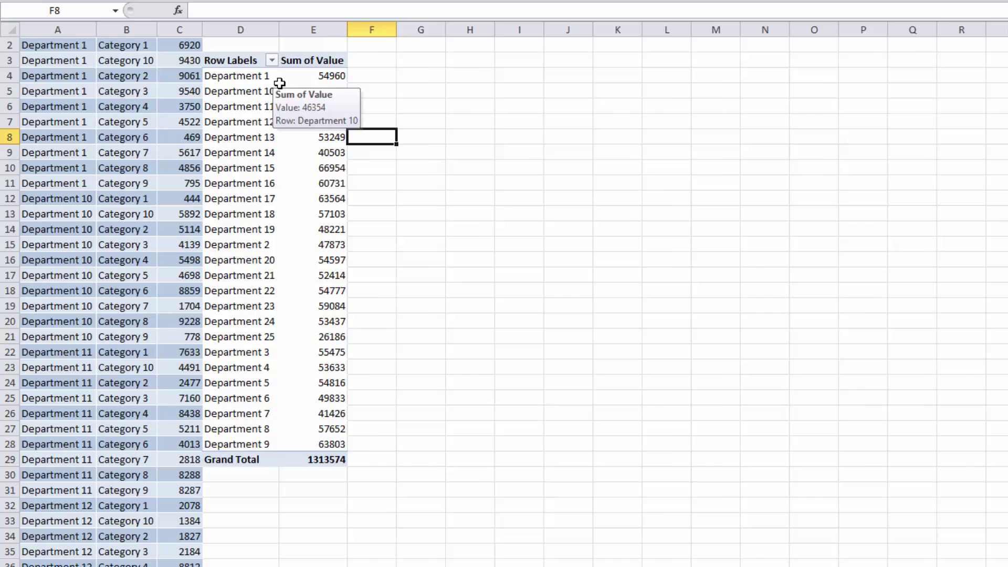
{"action": "key", "text": "ctrl+z"}
Undo the Department field and select A1:C23 of the flat table.
{"action": "key", "text": "ctrl+z"}
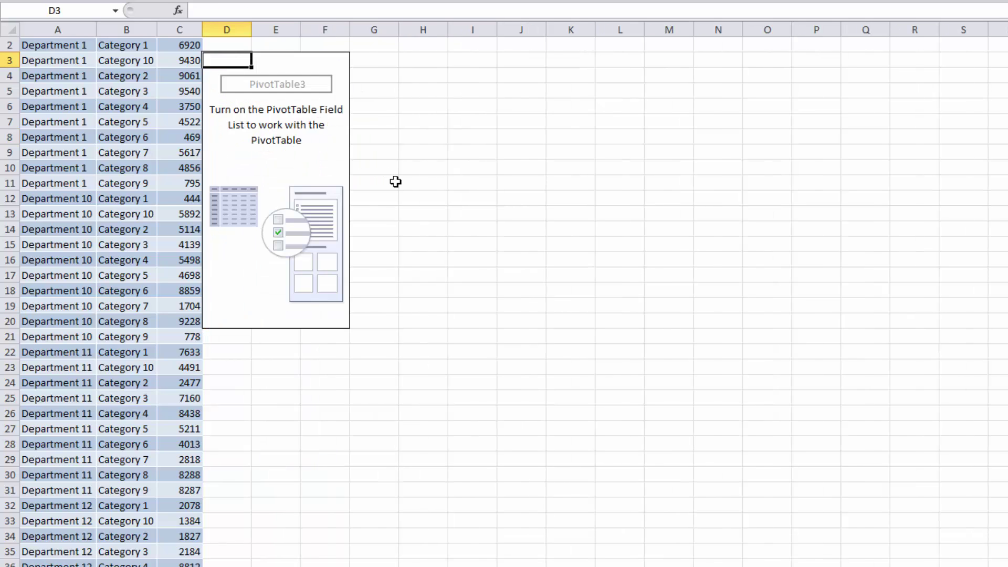
{"action": "key", "text": "ctrl+z"}
{"action": "left_click", "coordinate": [396, 182]}
{"action": "scroll", "coordinate": [168, 169], "scroll_direction": "up", "scroll_amount": 1}
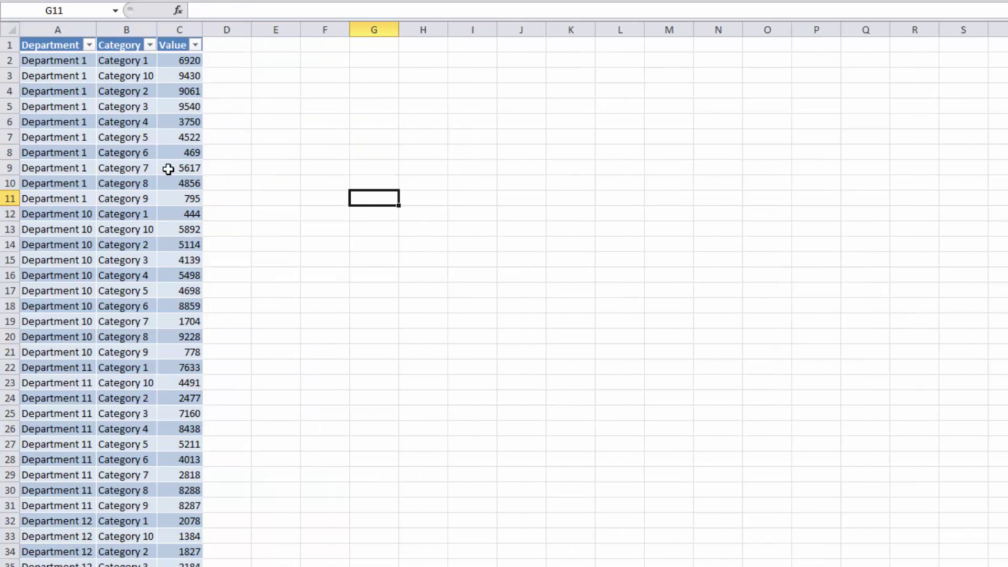
{"action": "left_click", "coordinate": [109, 122]}
{"action": "left_click_drag", "start_coordinate": [70, 52], "coordinate": [159, 385]}
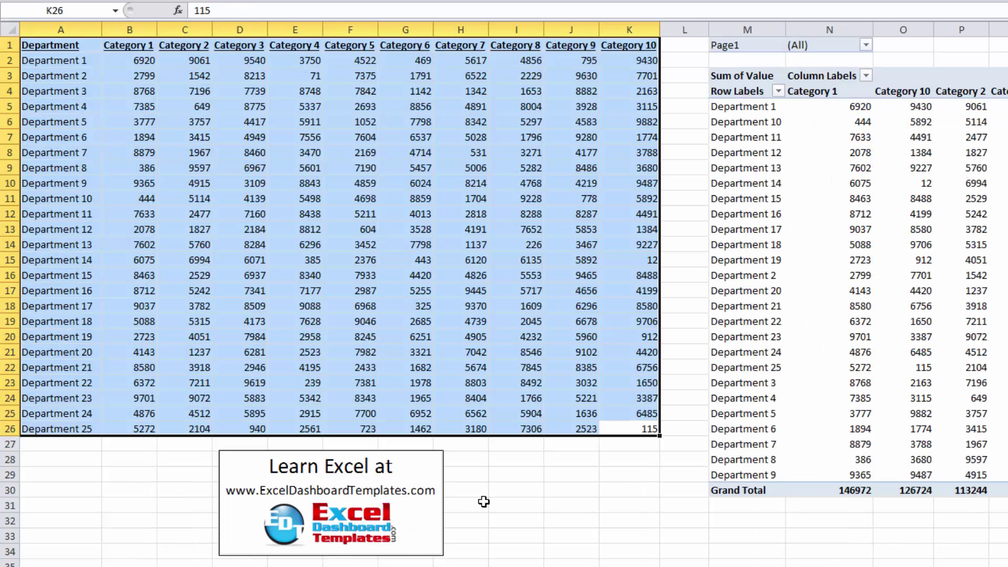
Switch back to the original cross-tab sheet with its PivotTable at column M.
{"action": "left_click", "coordinate": [483, 502]}
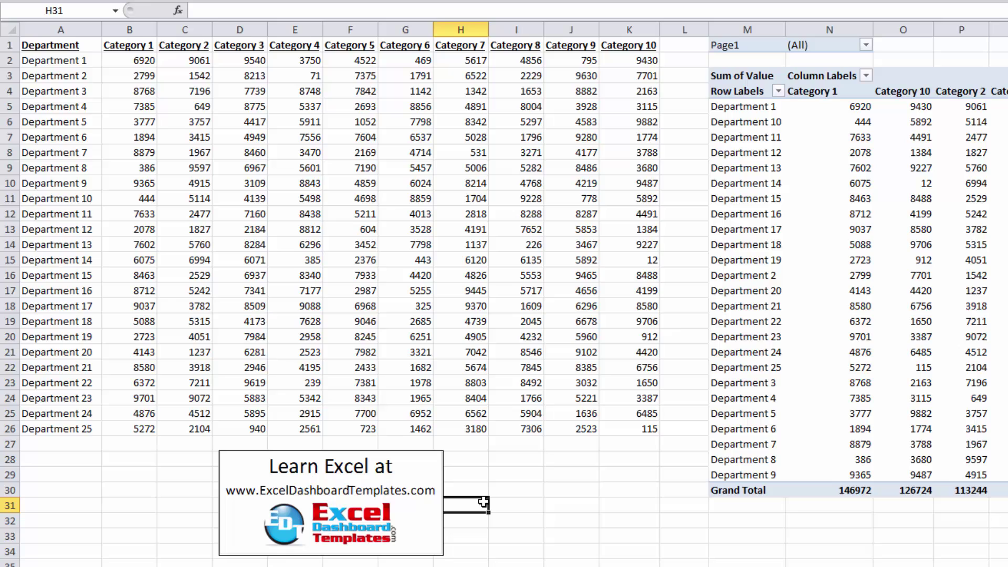
{"action": "double_click", "coordinate": [484, 503]}
{"action": "left_click", "coordinate": [462, 516]}
{"action": "left_click", "coordinate": [551, 560]}
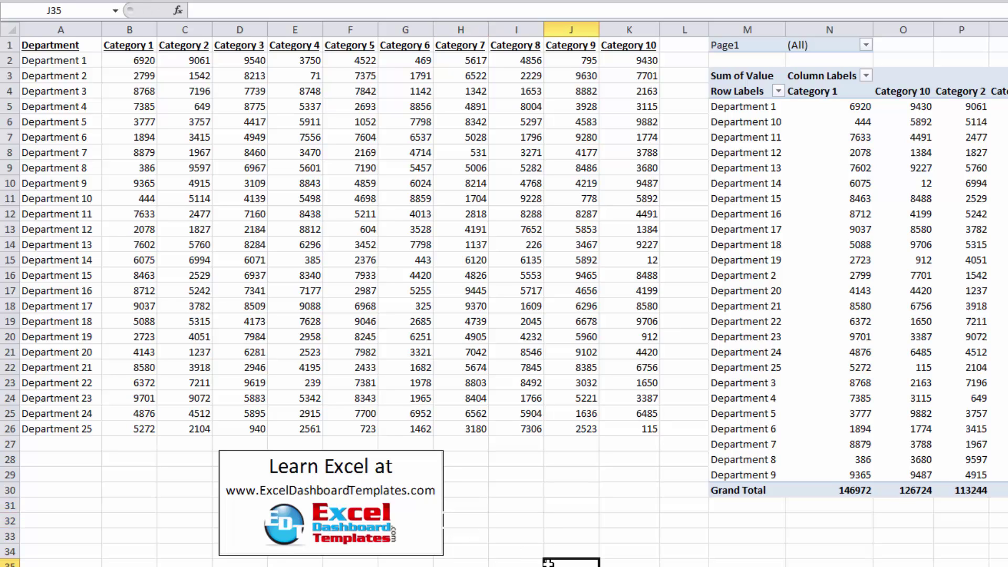